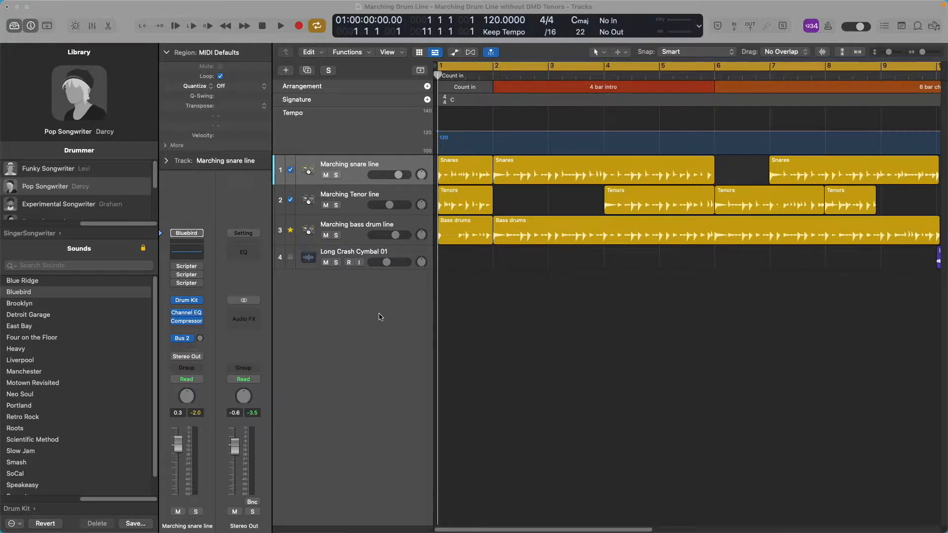
Play the drum line arrangement from the count-in through the intro and stop playback.
left_click(390, 286)
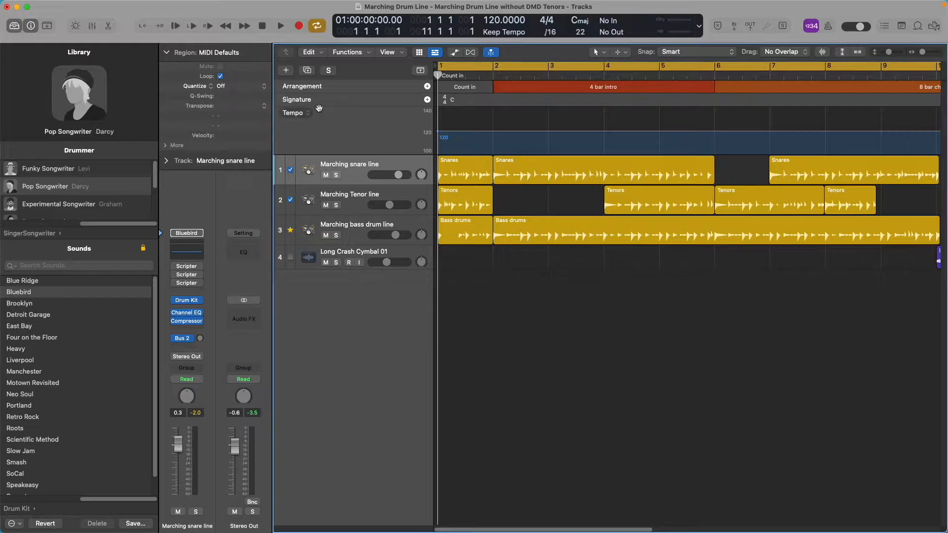
left_click(280, 25)
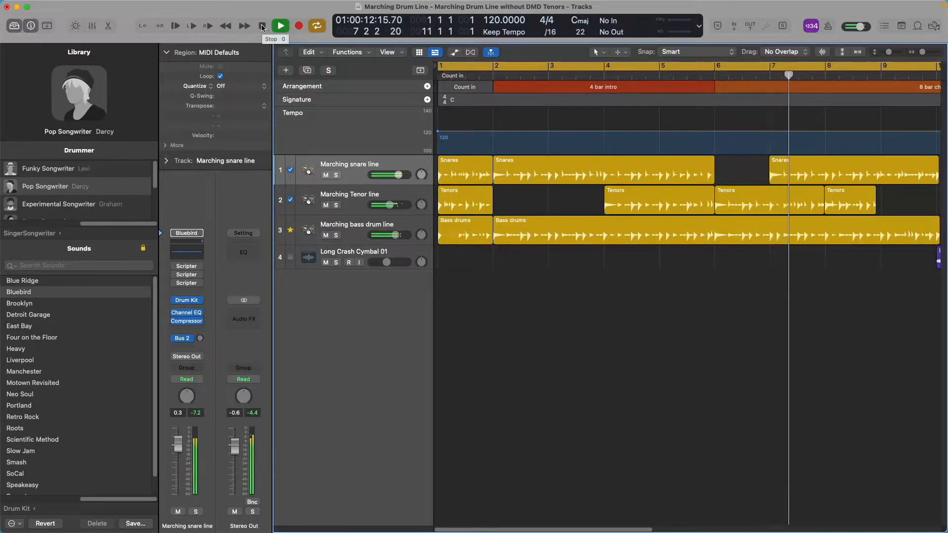
left_click(262, 27)
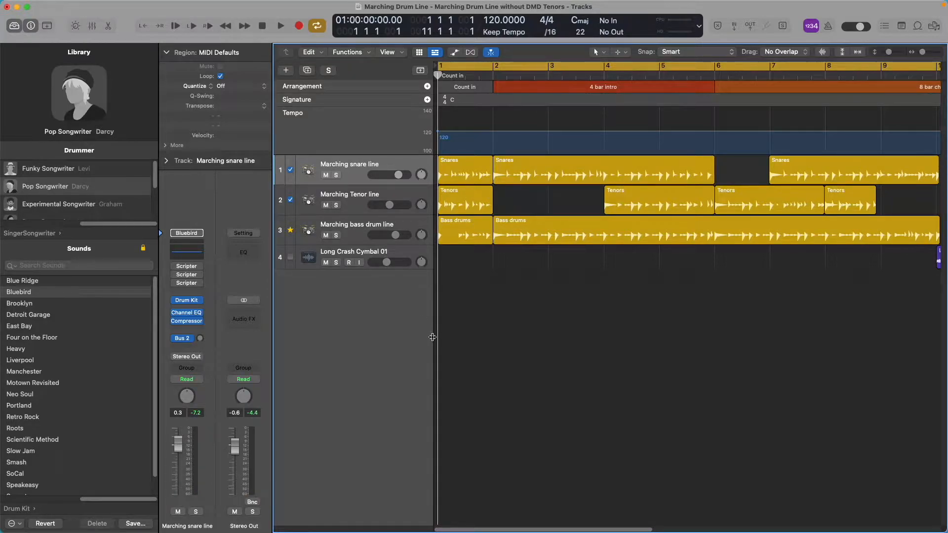
left_click(419, 167)
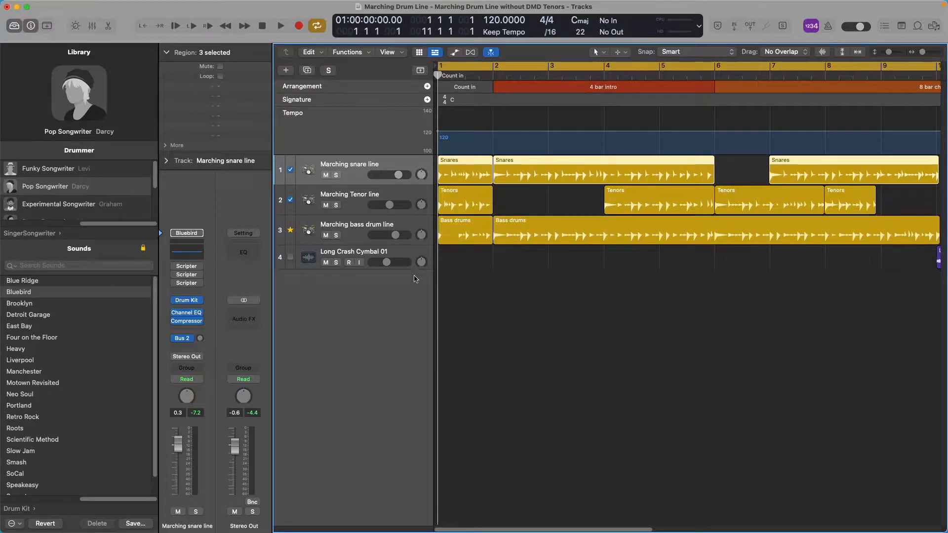
left_click(496, 300)
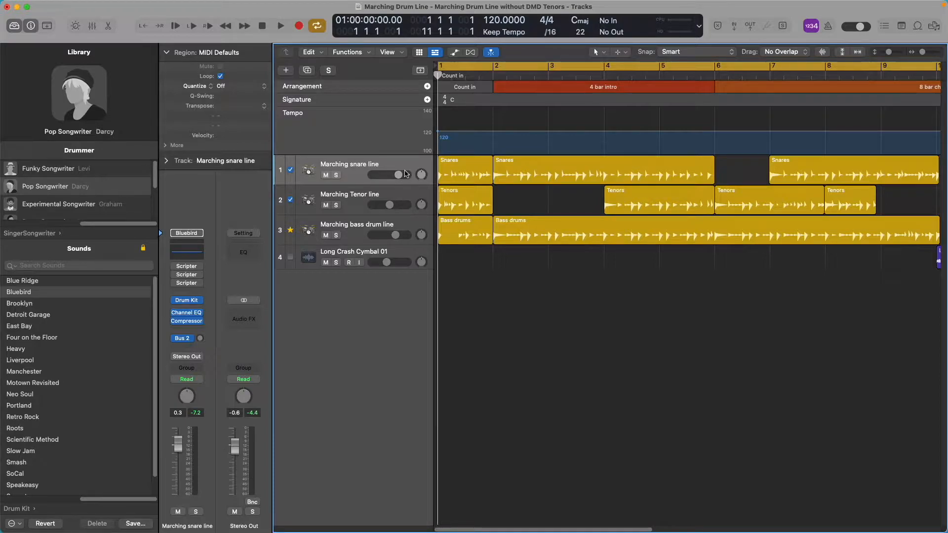
Convert the count-in Snares region on the Marching snare line track to a MIDI region.
left_click(449, 162)
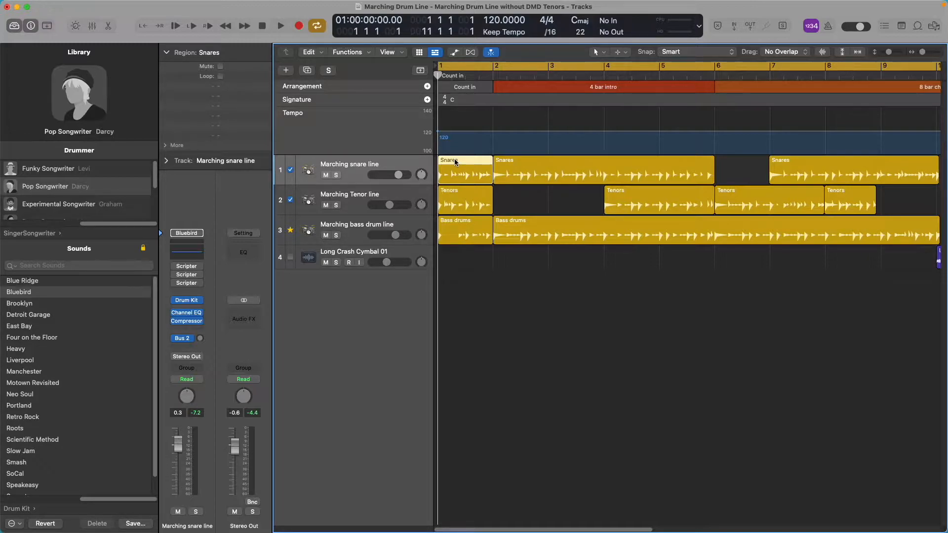
right_click(457, 159)
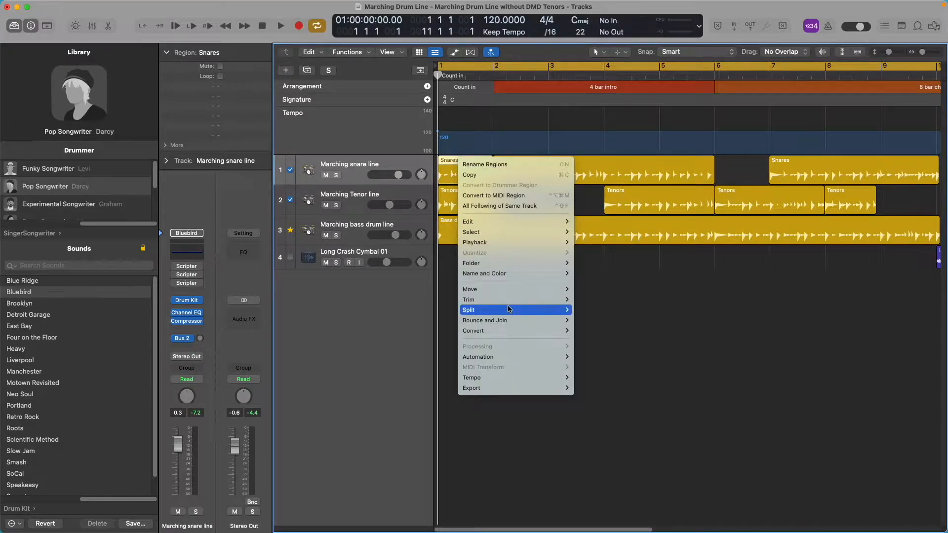
mouse_move(517, 331)
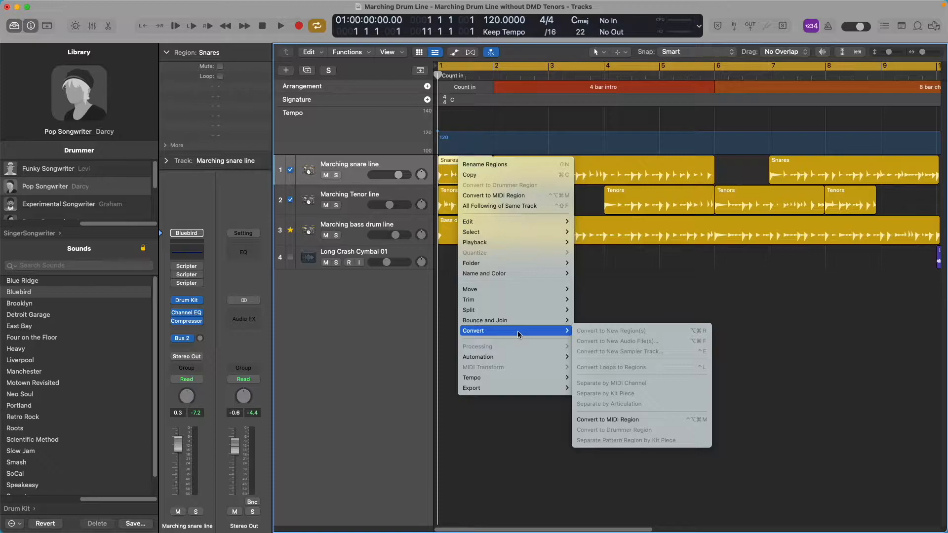
left_click(610, 421)
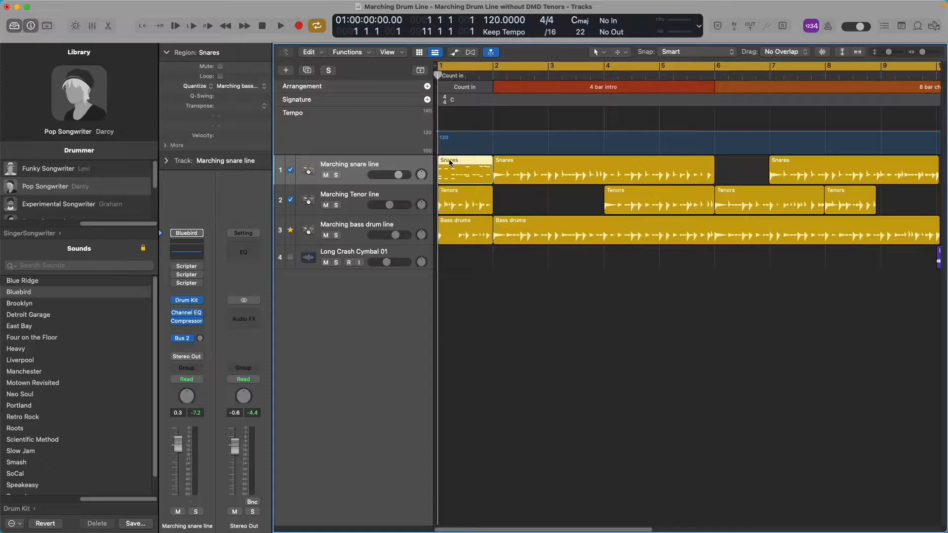
Open the converted count-in Snares region in the Piano Roll and look over its notes.
double_click(449, 162)
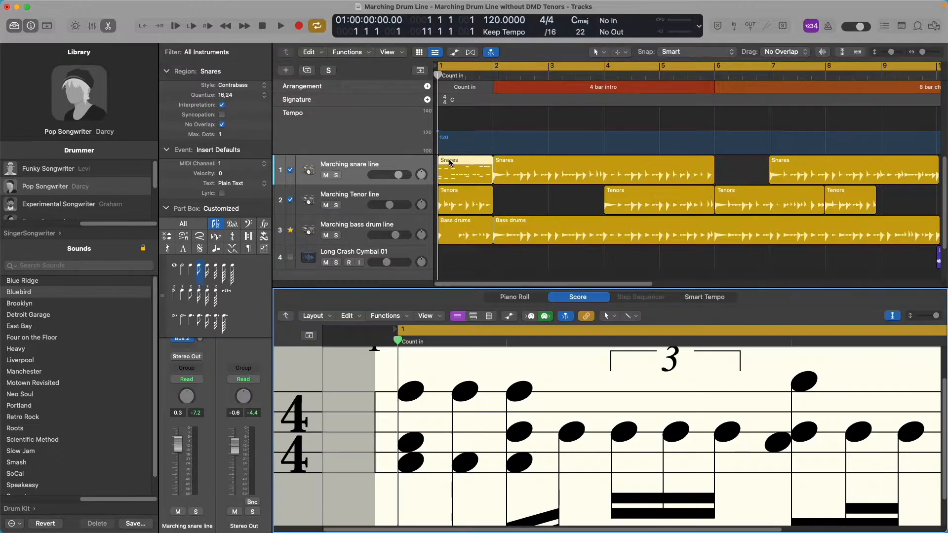
left_click(519, 298)
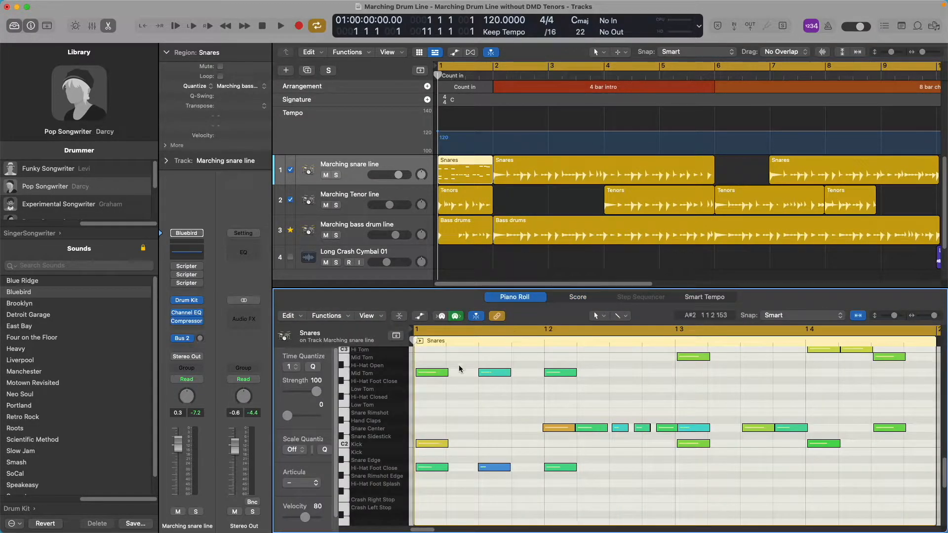
scroll(398, 399, "up", 5)
scroll(400, 399, "down", 3)
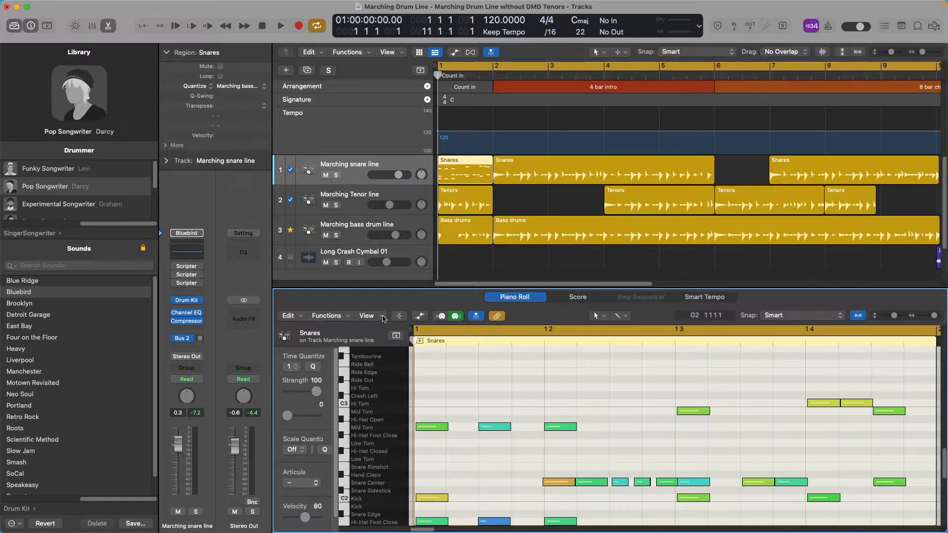
Turn on Drum Names and Note Labels for the Snares region in the Piano Roll.
left_click(383, 317)
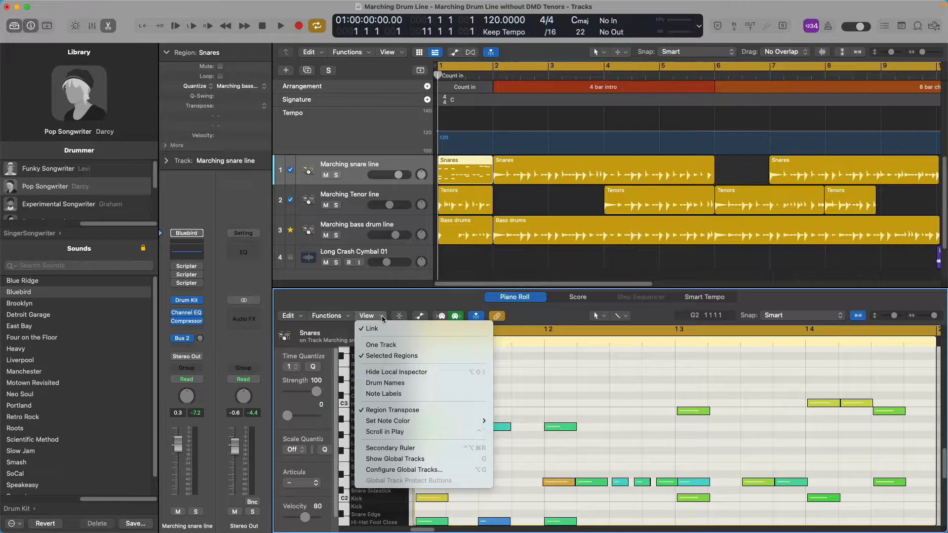
left_click(401, 384)
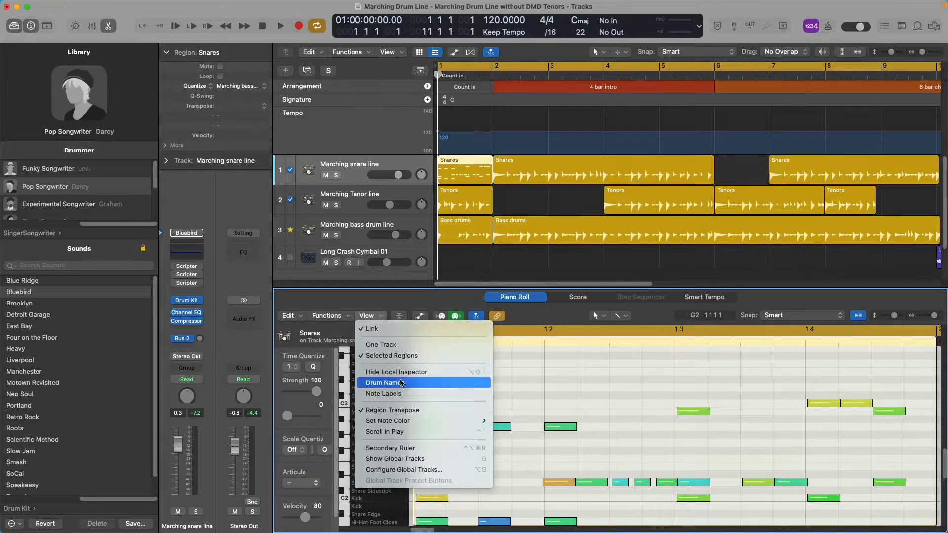
left_click(385, 319)
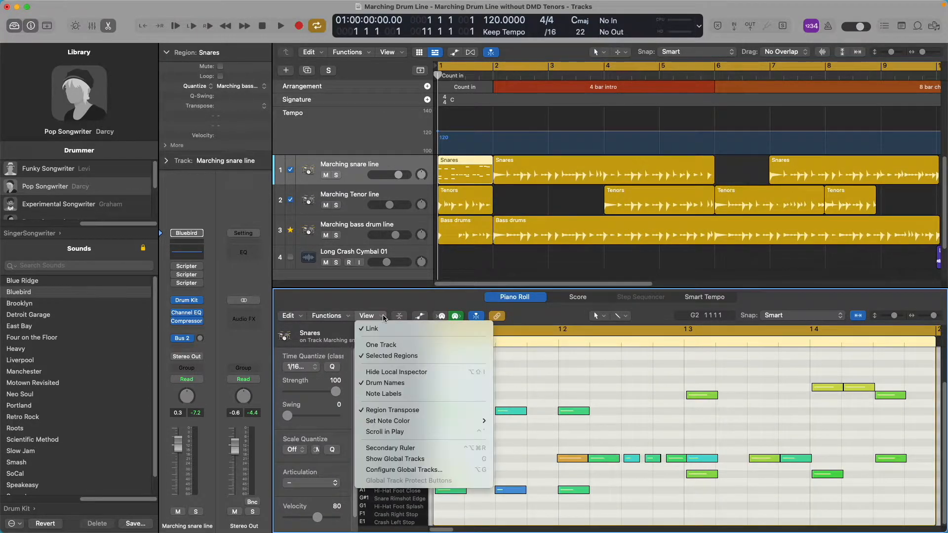
left_click(399, 395)
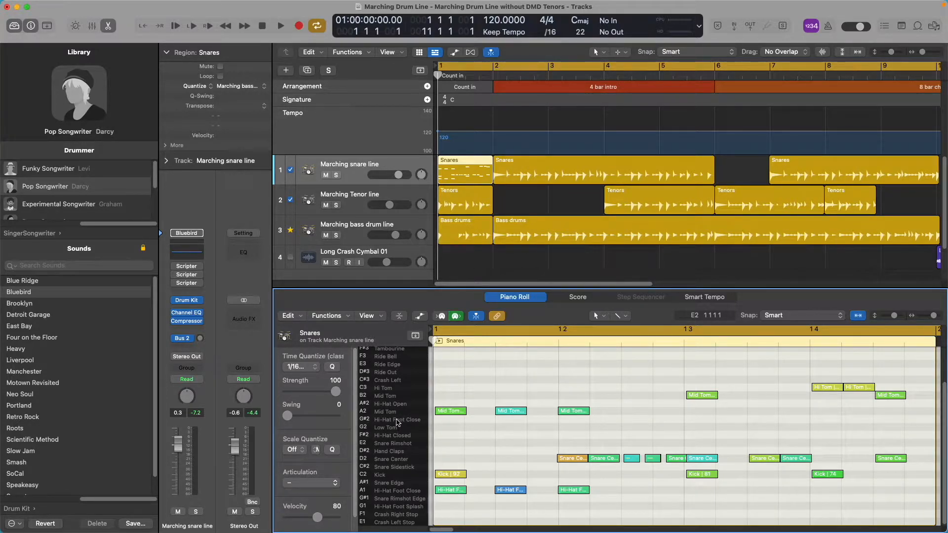
Review the drum names and their note pitches in the Piano Roll, and close the editor.
scroll(379, 409, "up", 1)
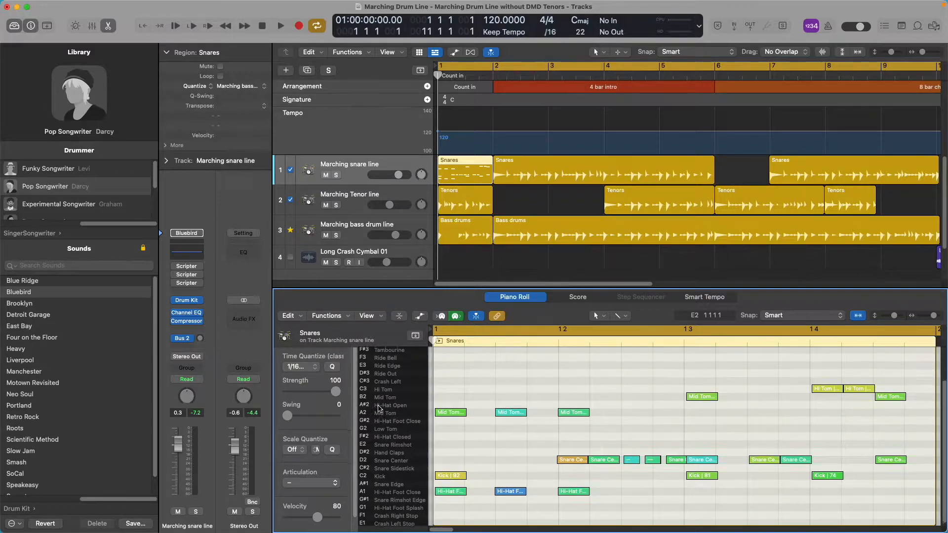
scroll(380, 409, "up", 2)
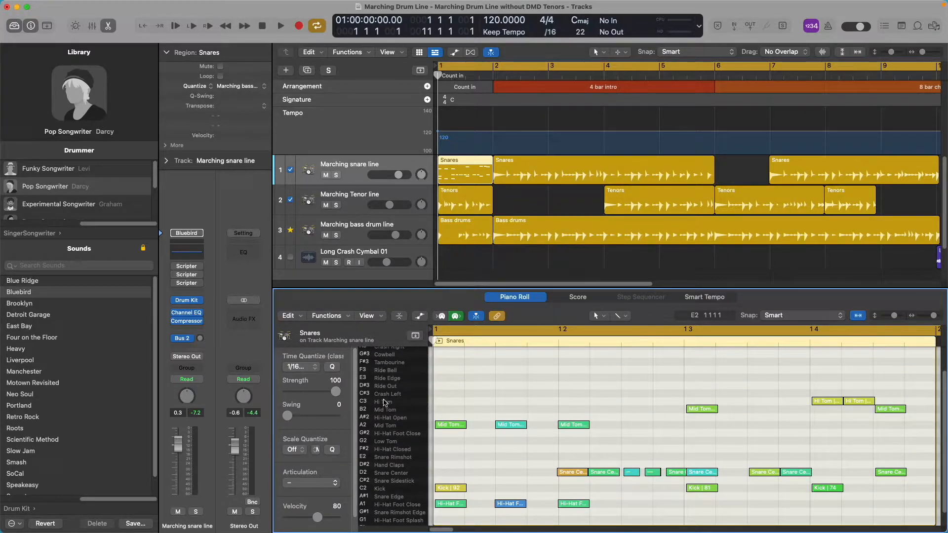
scroll(387, 403, "down", 2)
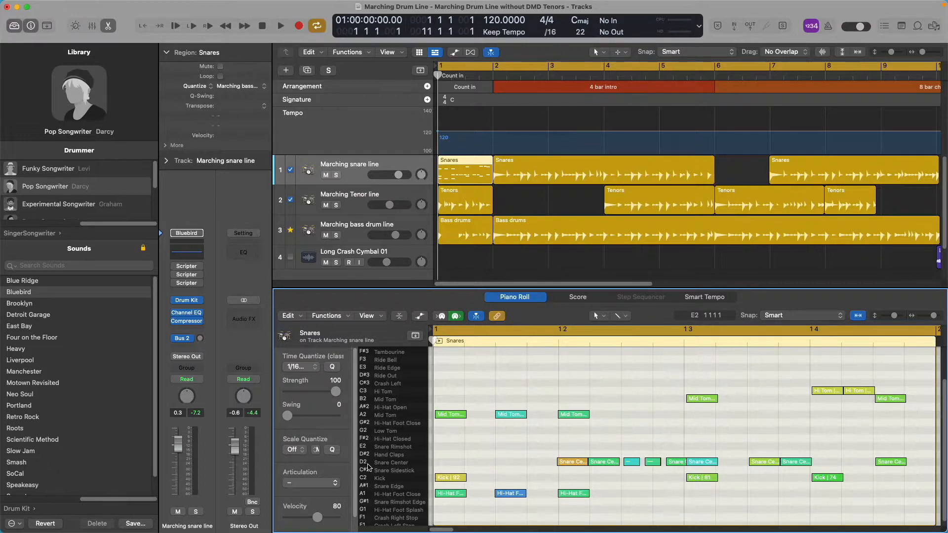
key("e")
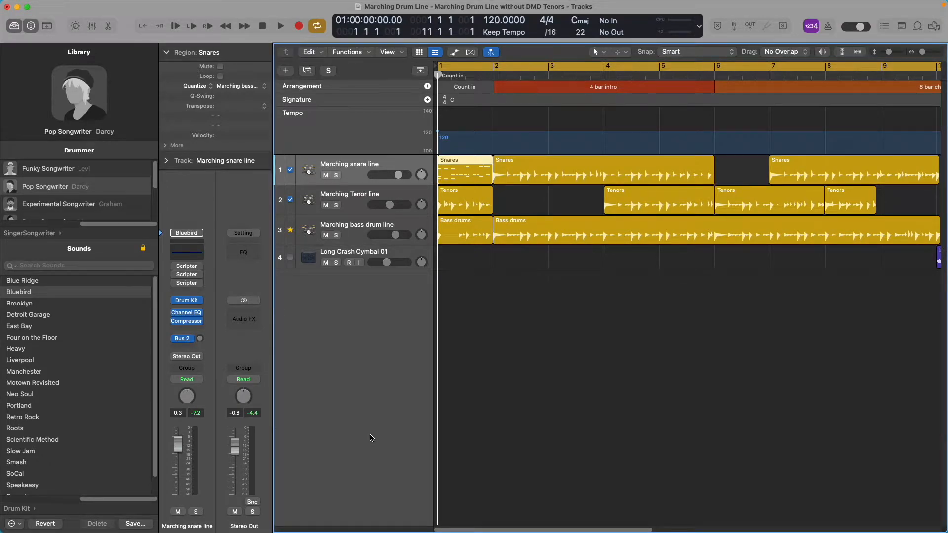
Convert the count-in Snares MIDI region back to a Drummer region and deselect it.
right_click(461, 161)
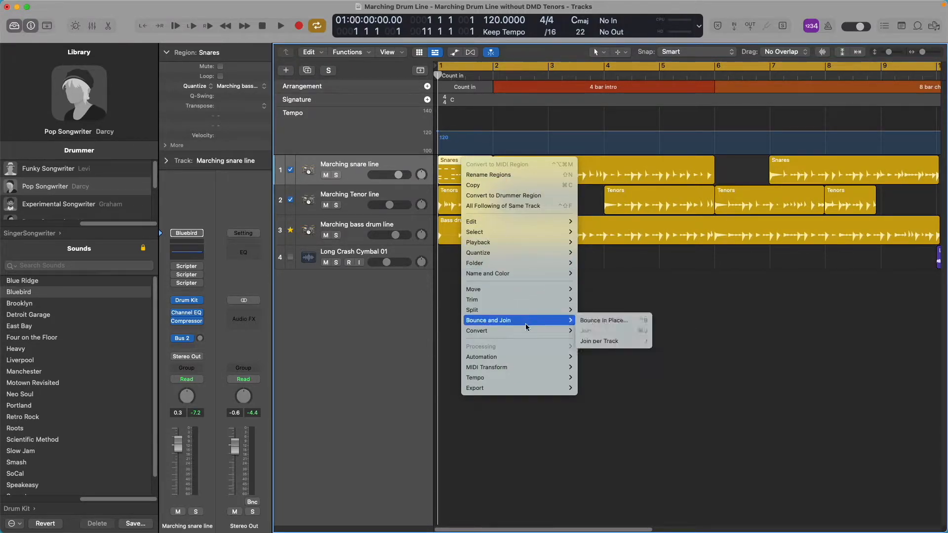
mouse_move(526, 332)
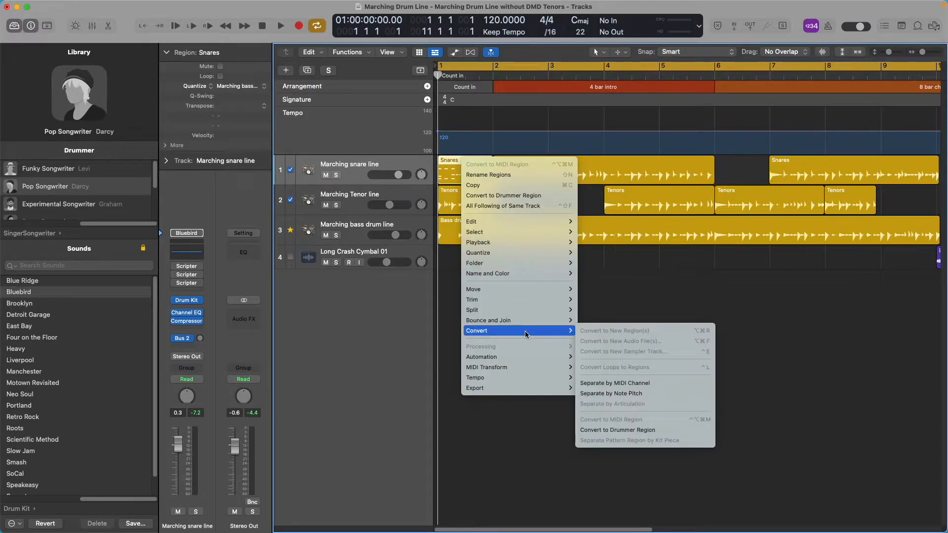
left_click(624, 430)
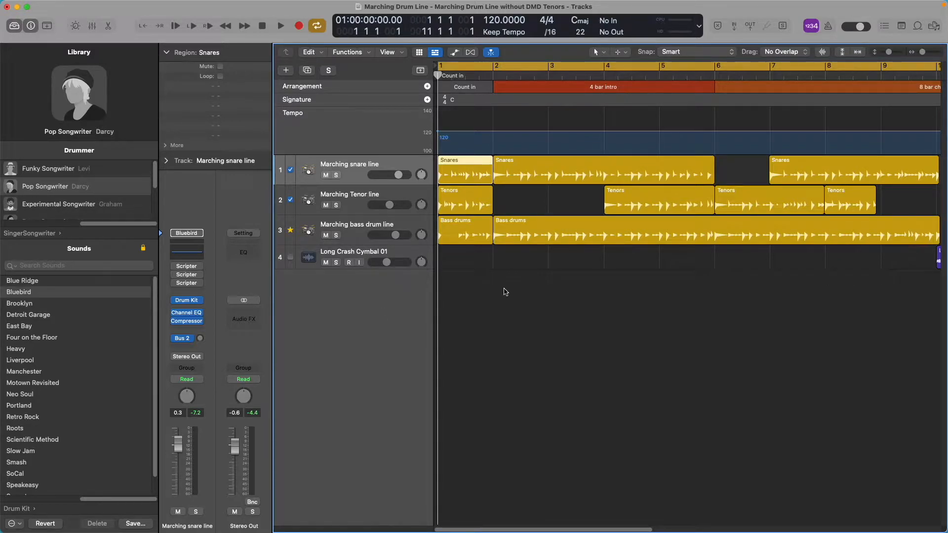
left_click(478, 322)
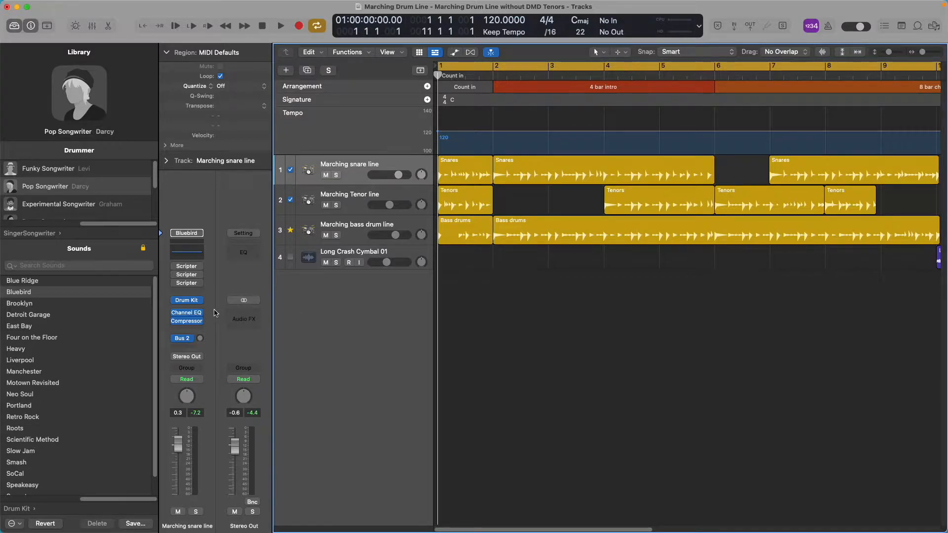
Check the available MIDI effects and inspect the snare track's second Scripter, closing its window when done.
mouse_move(200, 301)
left_click(201, 292)
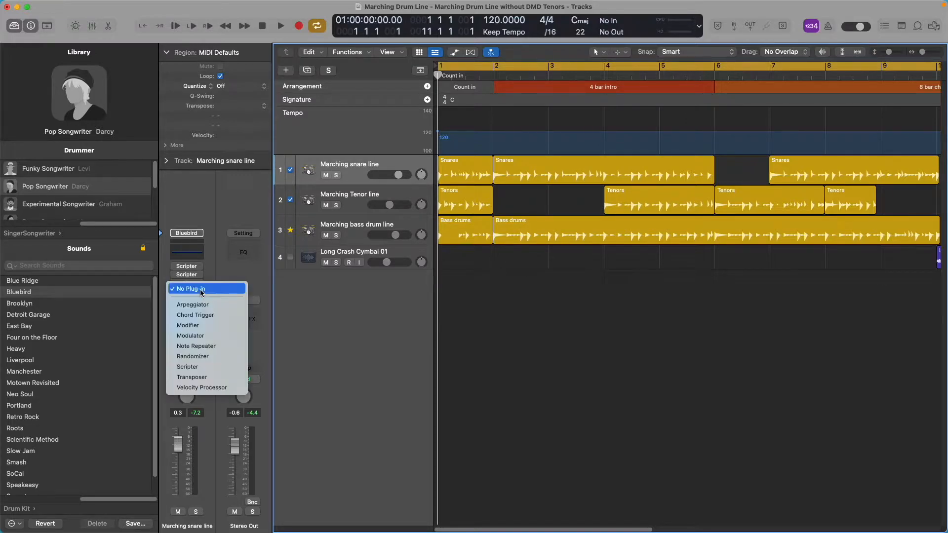
left_click(235, 367)
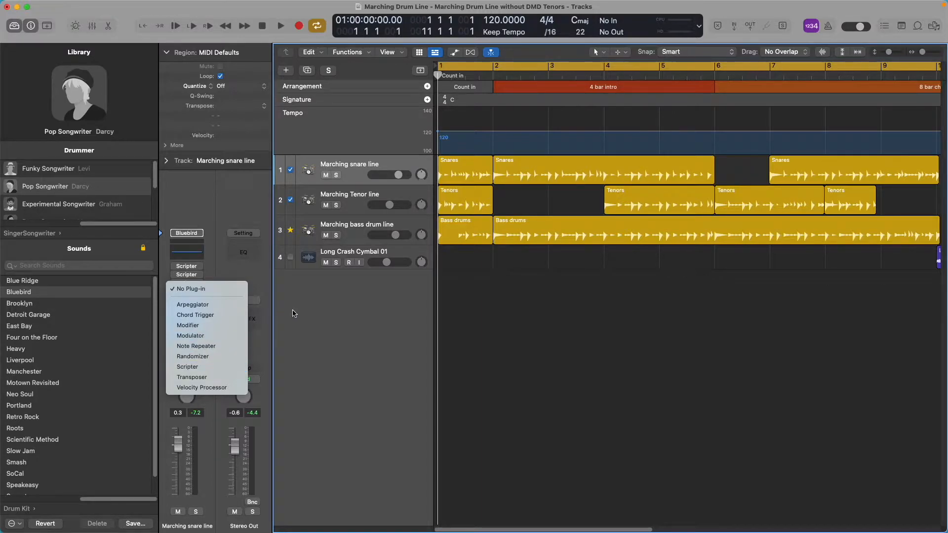
mouse_move(190, 278)
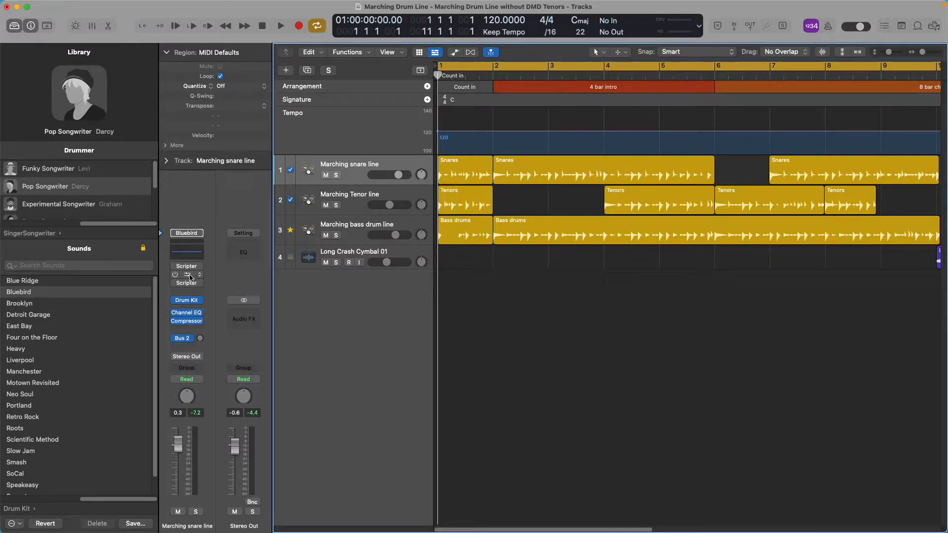
left_click(190, 278)
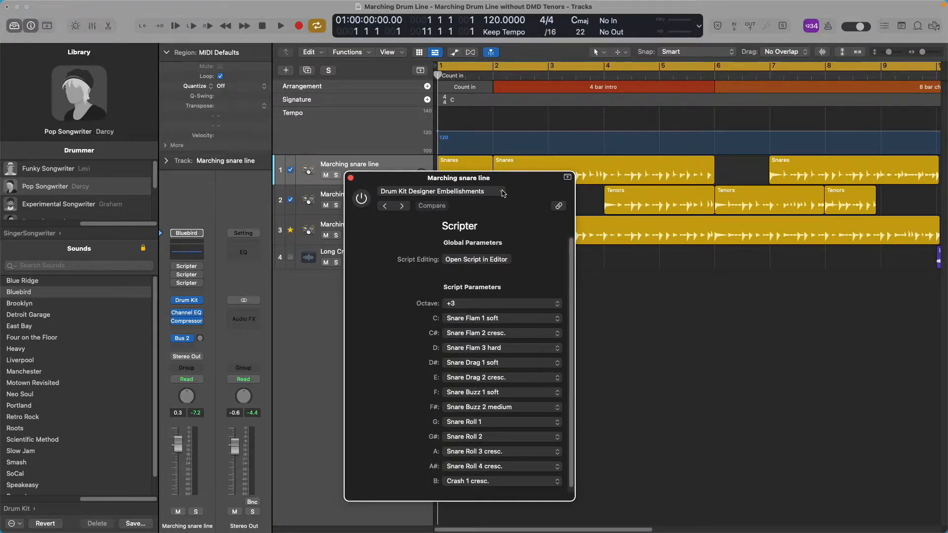
left_click(351, 178)
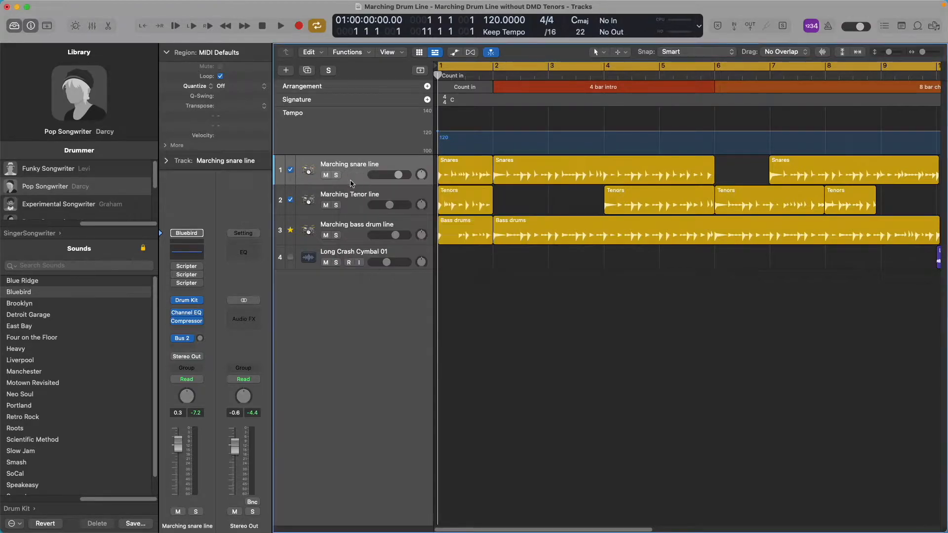
Add a fourth Scripter MIDI effect to the Marching snare line channel strip and close its Script Editor.
left_click(197, 291)
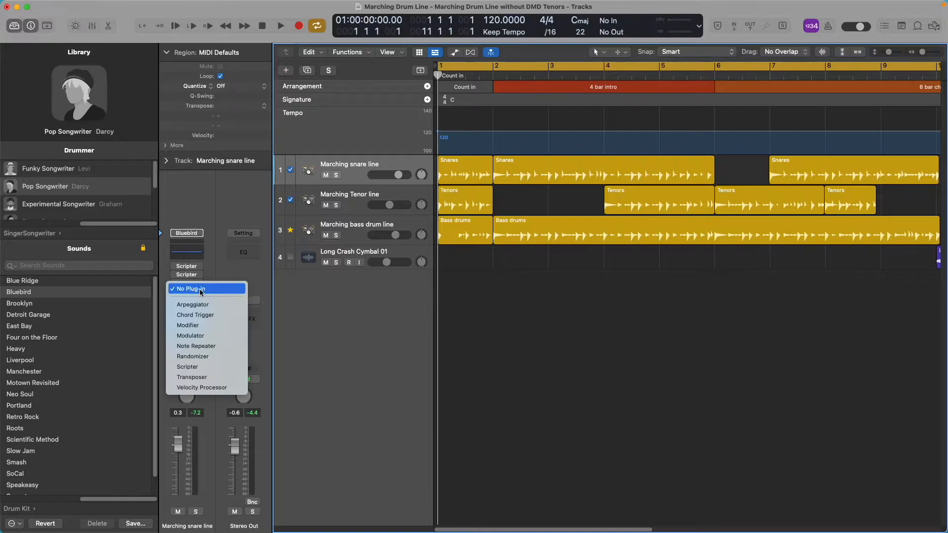
left_click(227, 366)
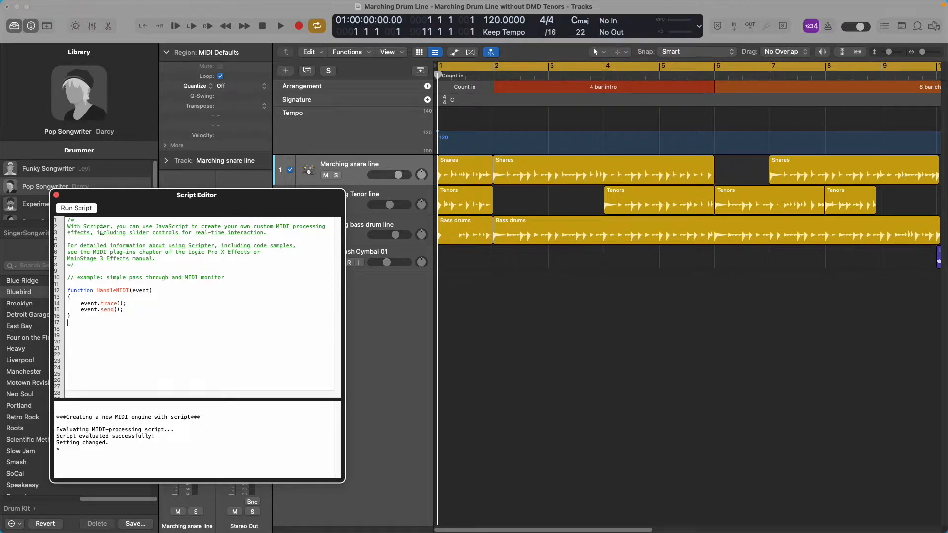
left_click(56, 195)
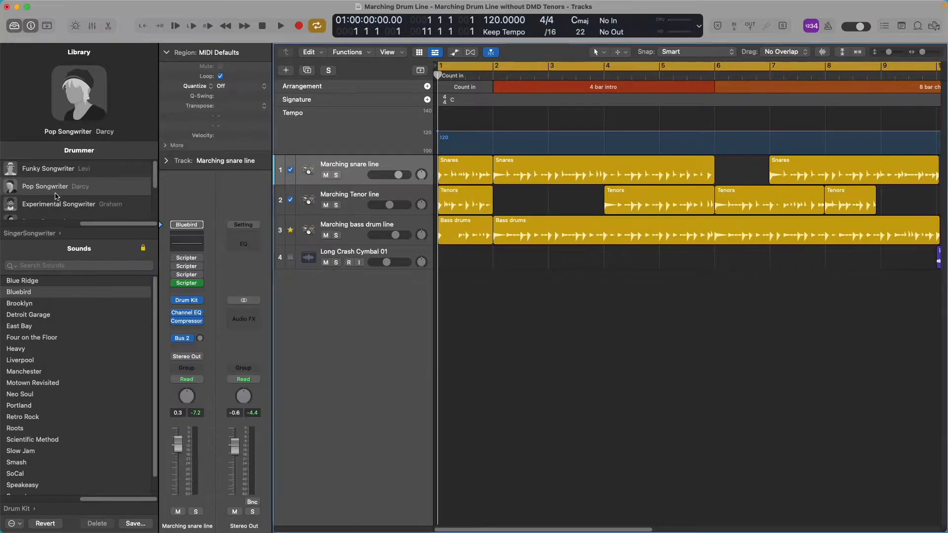
Load the factory Drum Kit Designer Embellishments preset into the snare track's fourth Scripter and move its window clear.
left_click(189, 285)
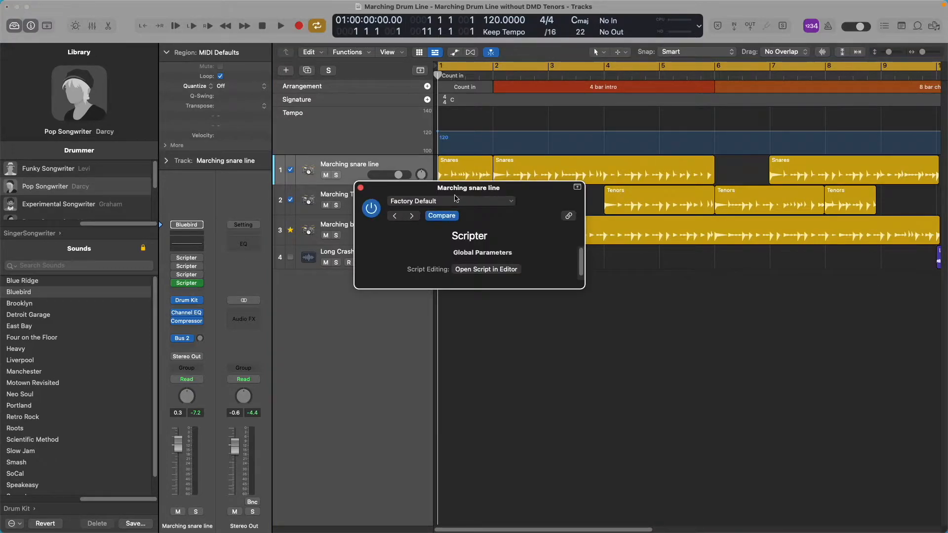
left_click(513, 202)
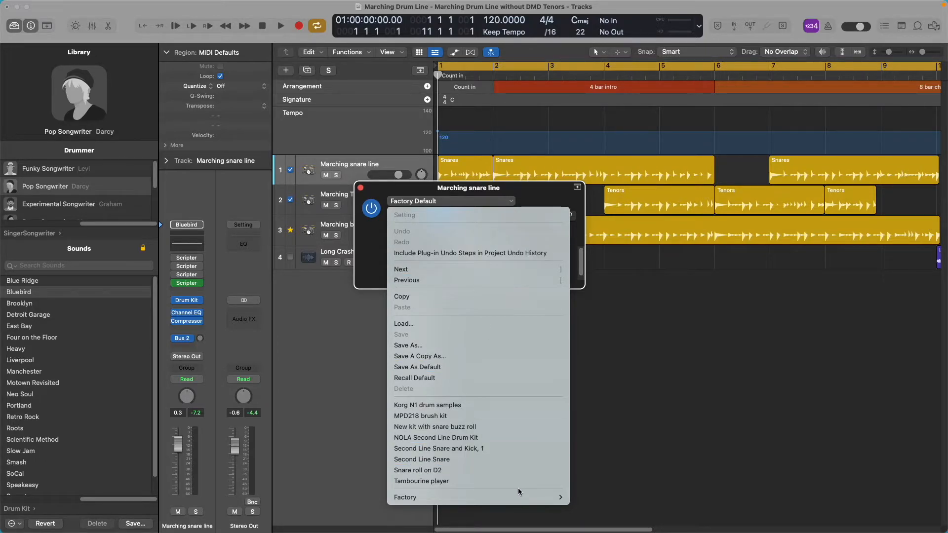
mouse_move(521, 497)
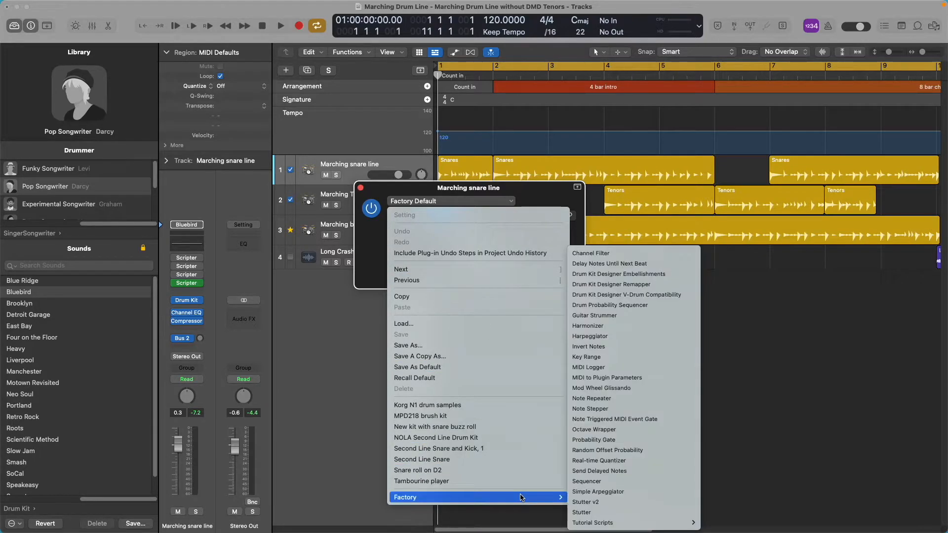
left_click(636, 276)
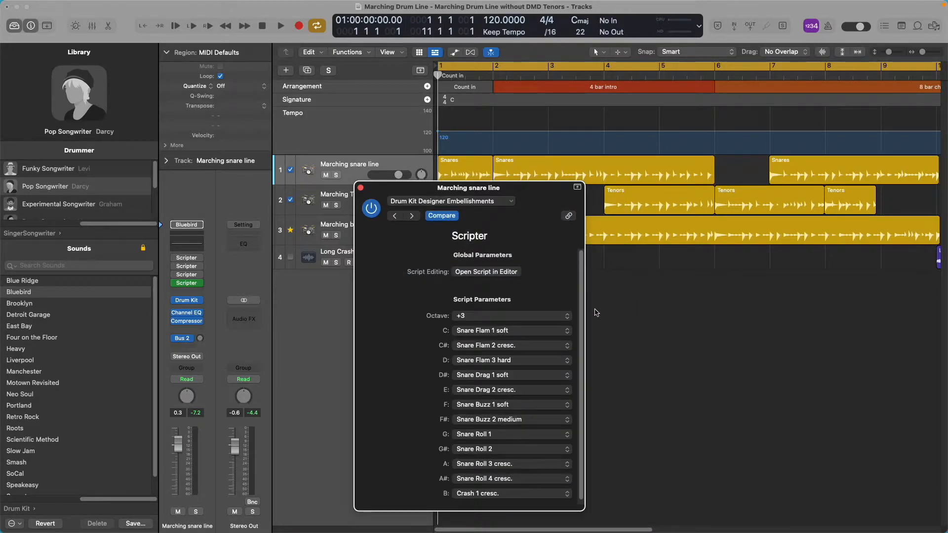
left_click_drag(542, 191, 507, 103)
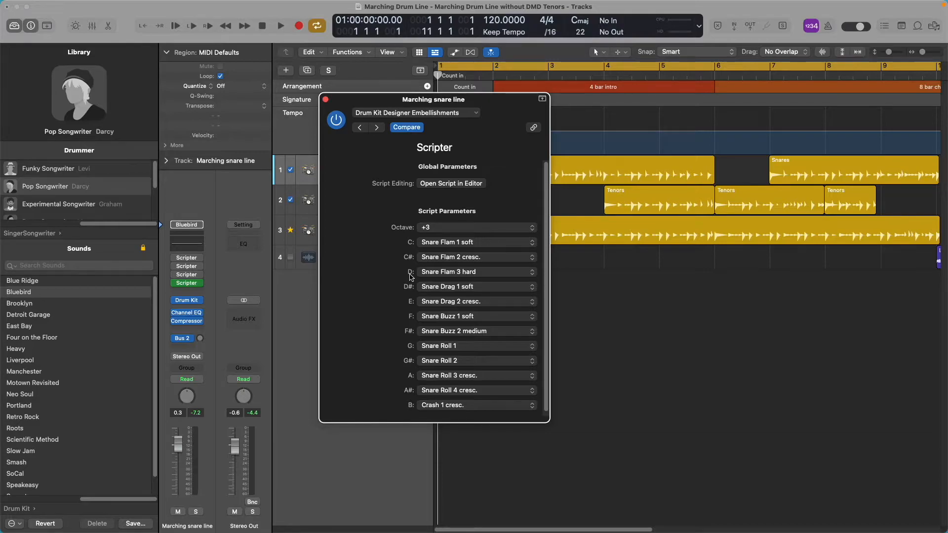
Set the embellishments script's Octave to +2, check the articulation choices for D, and move the window off the tracks.
left_click(534, 229)
left_click(435, 219)
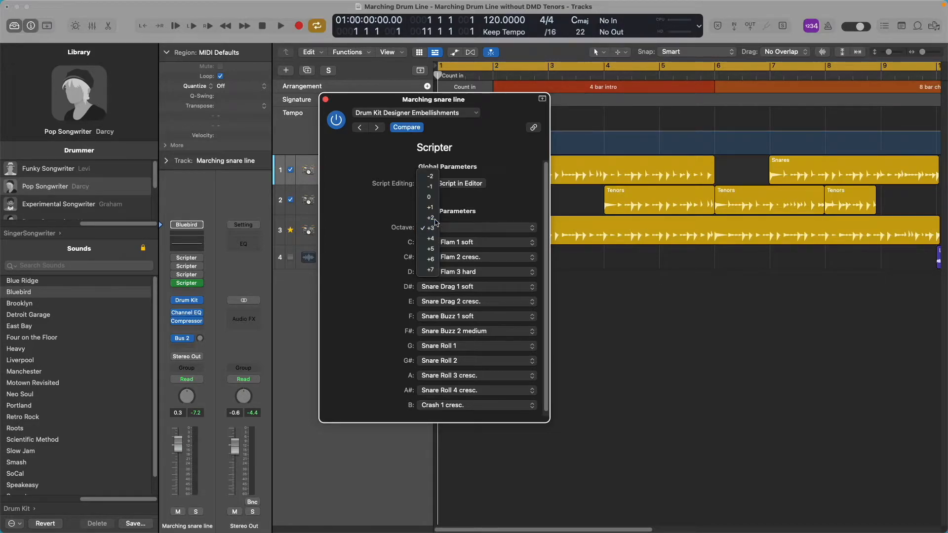
left_click(455, 275)
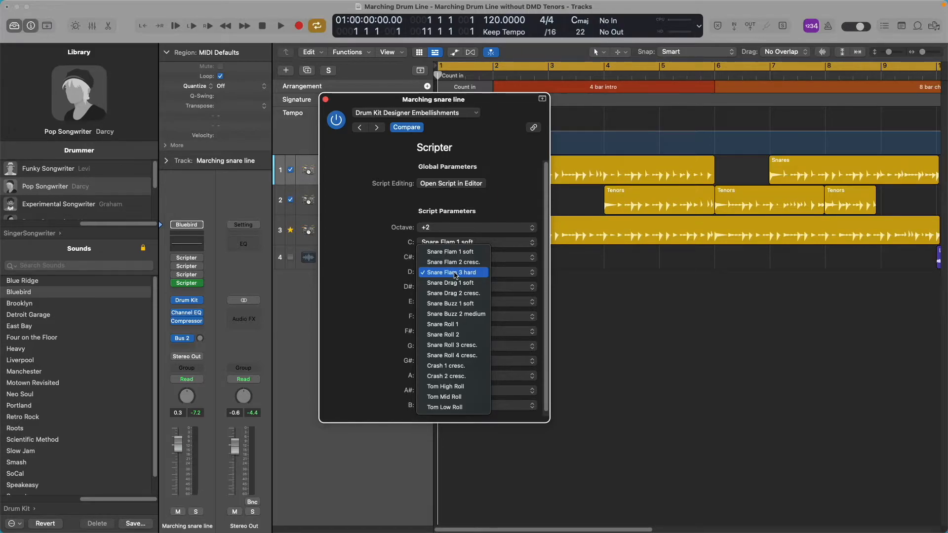
left_click(455, 275)
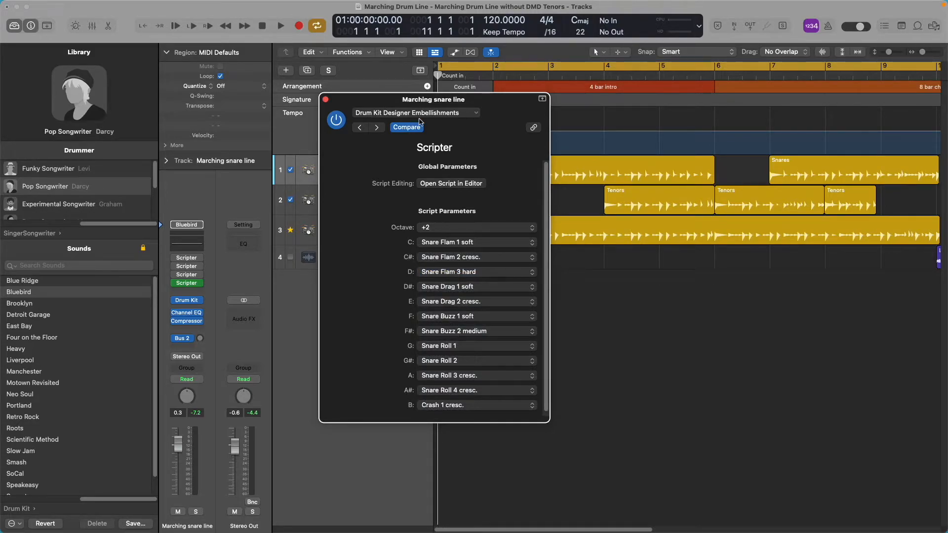
left_click_drag(402, 99, 158, 148)
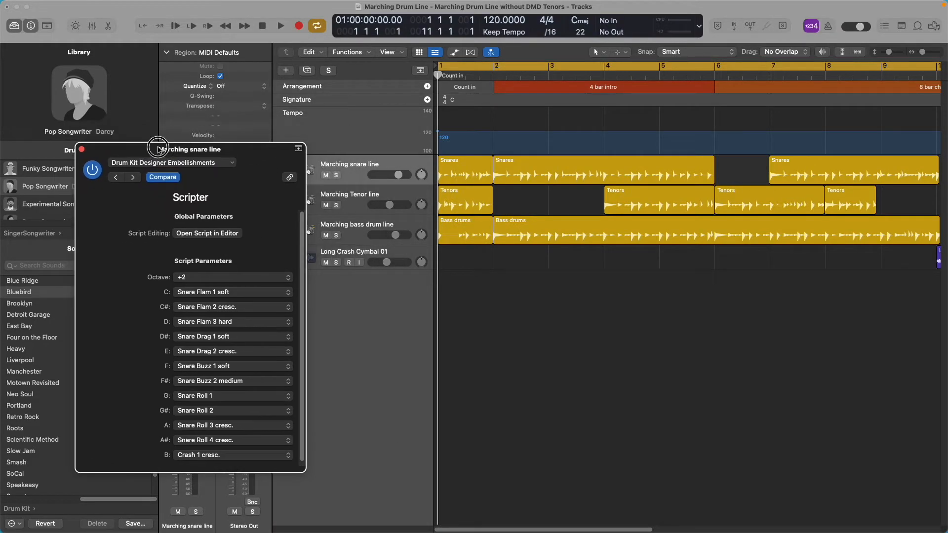
Solo the Marching snare line track and start playback with the Drum Kit Designer Embellishments script active.
left_click(390, 164)
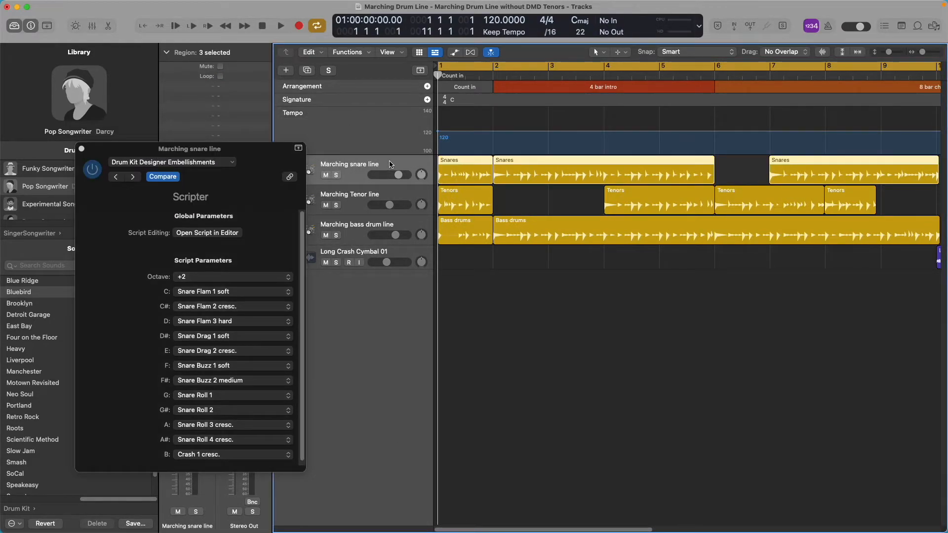
left_click(247, 153)
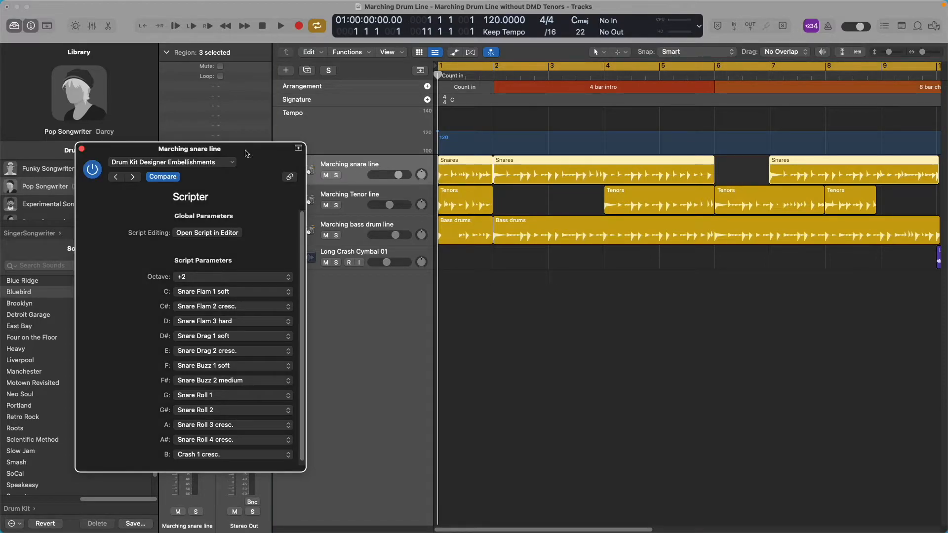
left_click(337, 176)
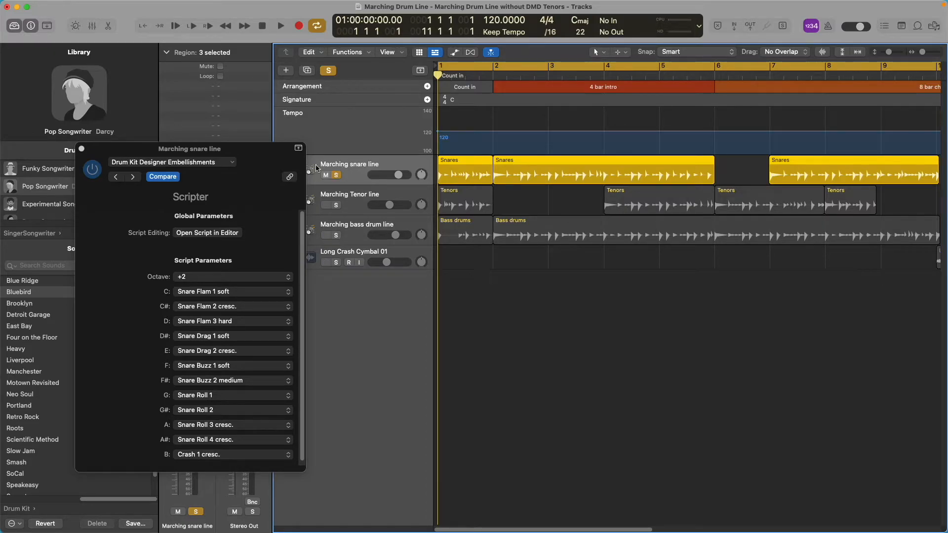
left_click(166, 153)
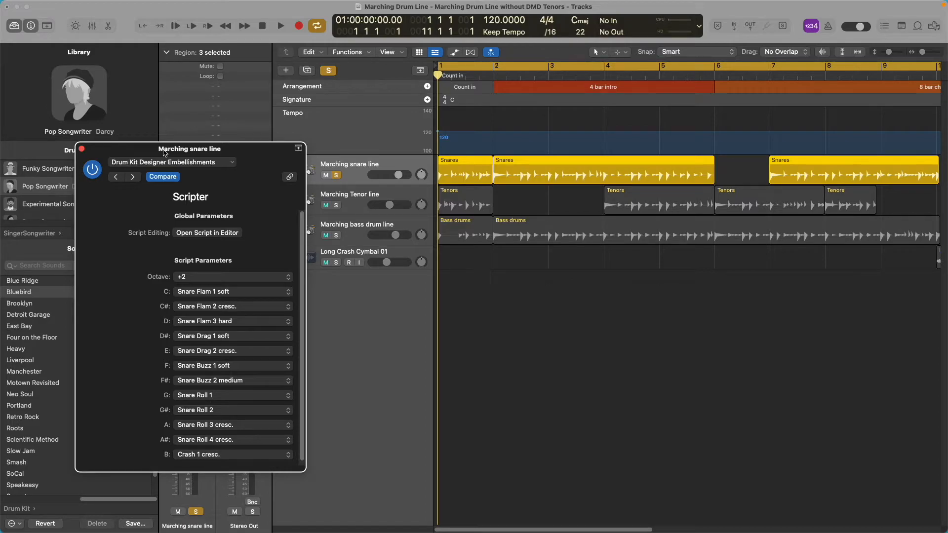
key("space")
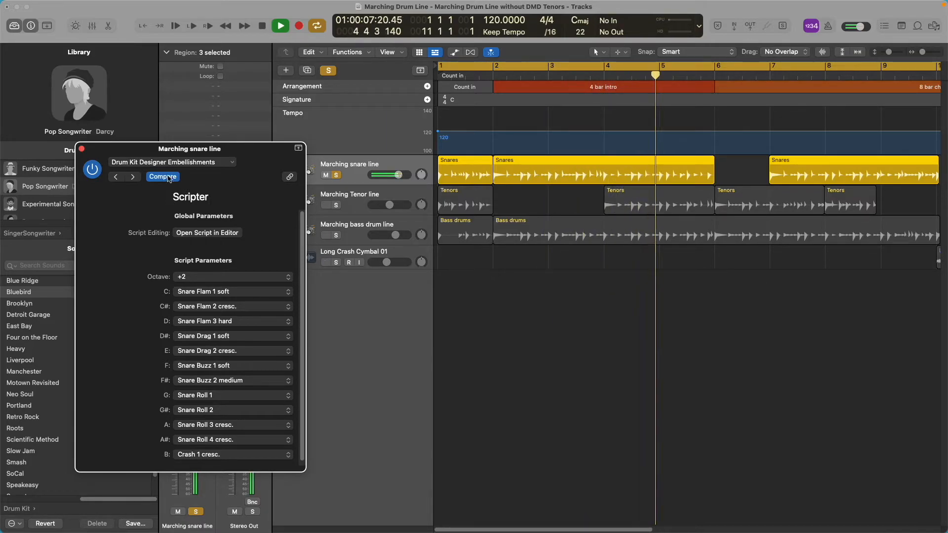
Bypass the embellishments Scripter and replay the soloed snares from the beginning, stopping playback when done.
left_click(93, 169)
key("space")
key("Return")
key("space")
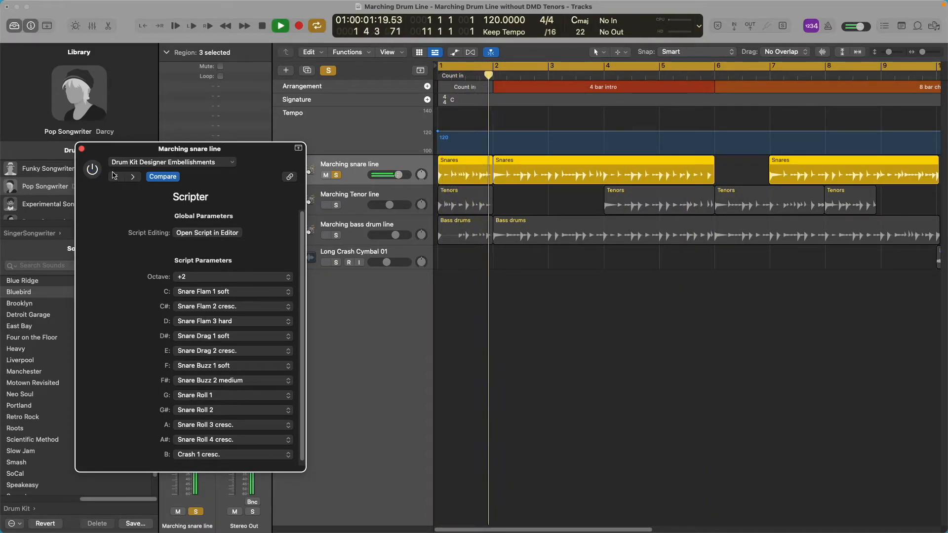
key("space")
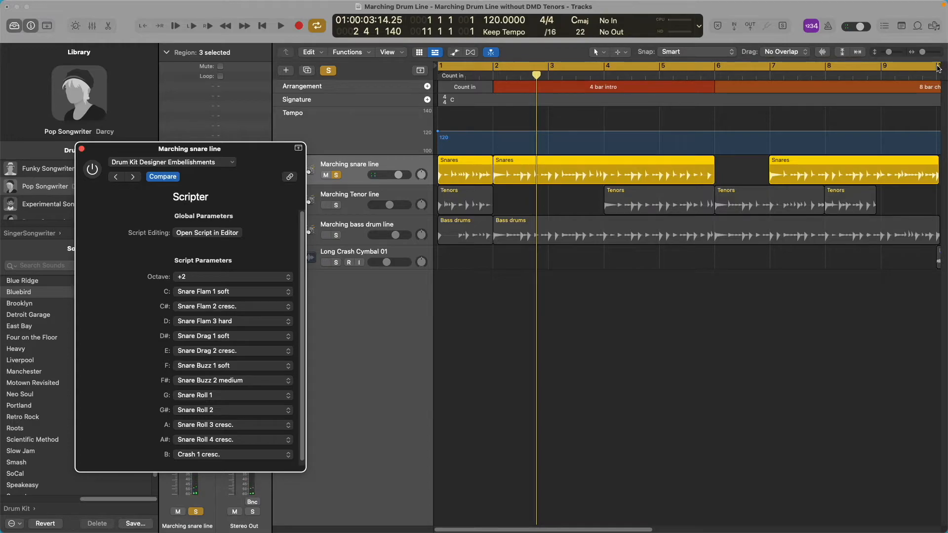
Shorten the cycle range to the one-bar count-in, from bar 1 to bar 2, and return the playhead to the start.
left_click(925, 69)
left_click_drag(925, 68, 878, 74)
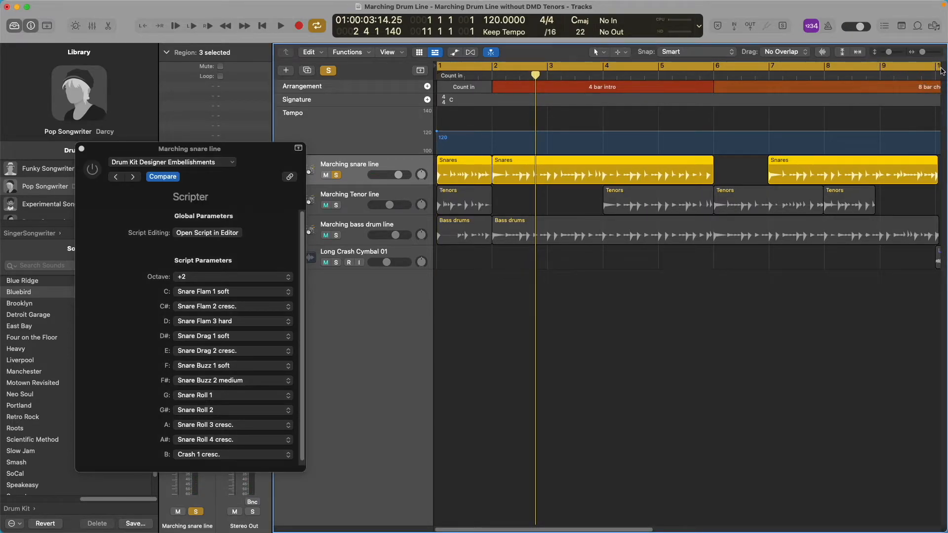
left_click_drag(939, 66, 833, 69)
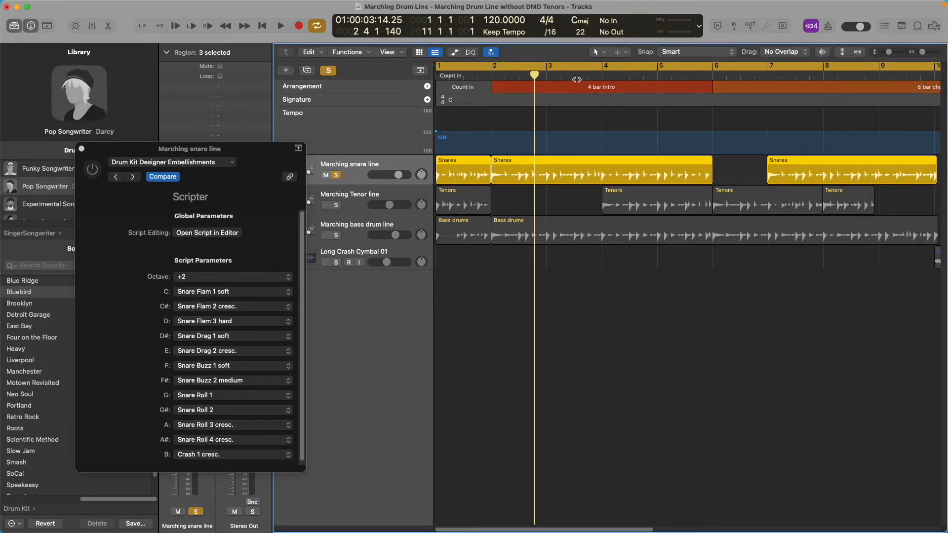
left_click(474, 70)
left_click_drag(438, 67, 494, 69)
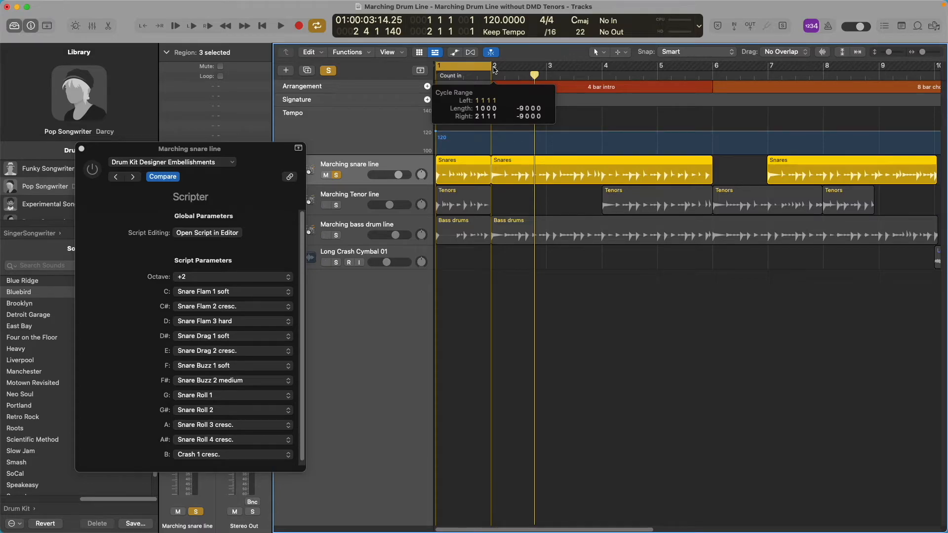
left_click_drag(535, 74, 430, 78)
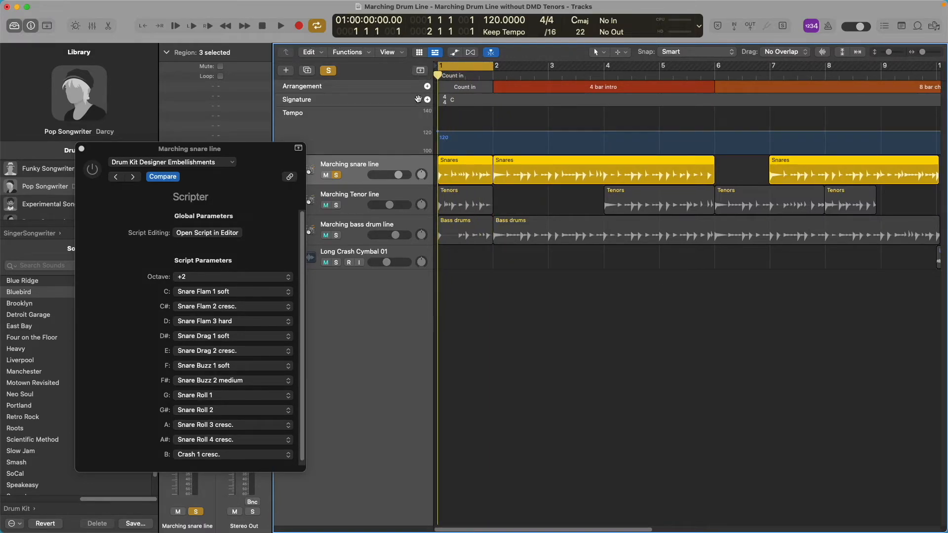
Play the looped count-in and turn the embellishments Scripter back on during playback.
left_click(281, 151)
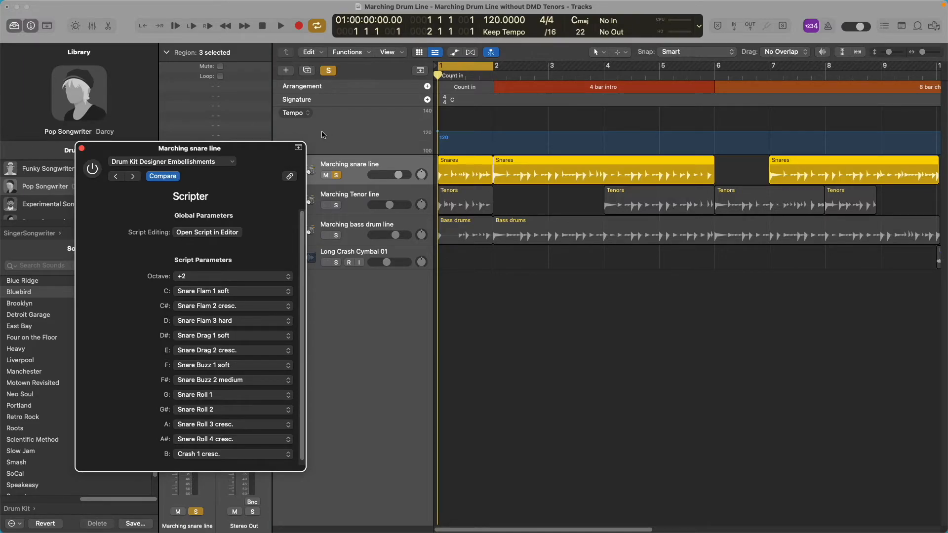
key("space")
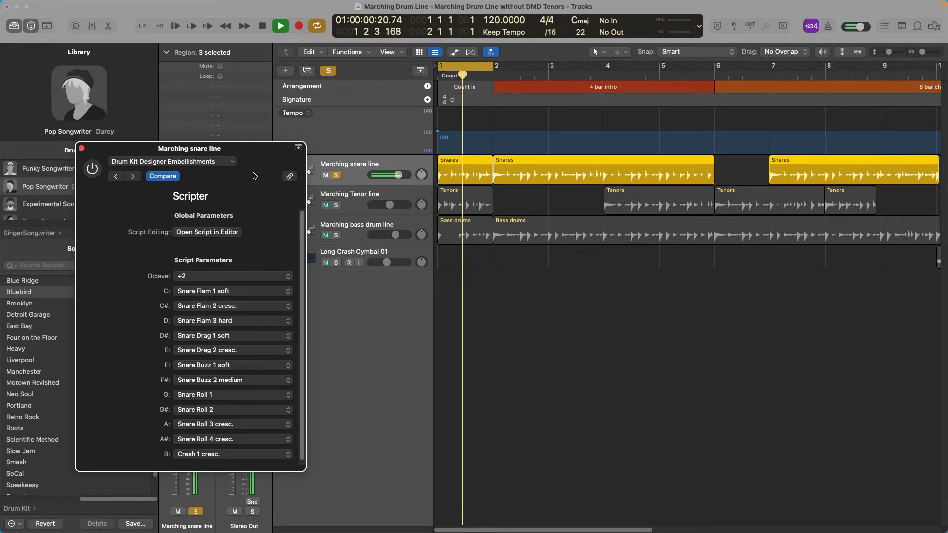
left_click(93, 170)
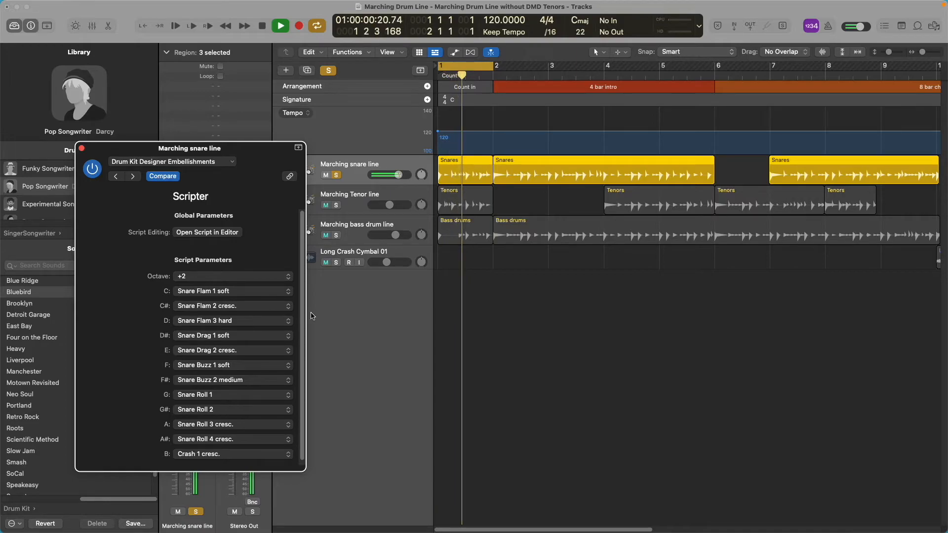
Audition Snare Drag 2 cresc. on D, switch it to Snare Roll 4 cresc., and compare with the Scripter bypassed and active.
left_click(274, 325)
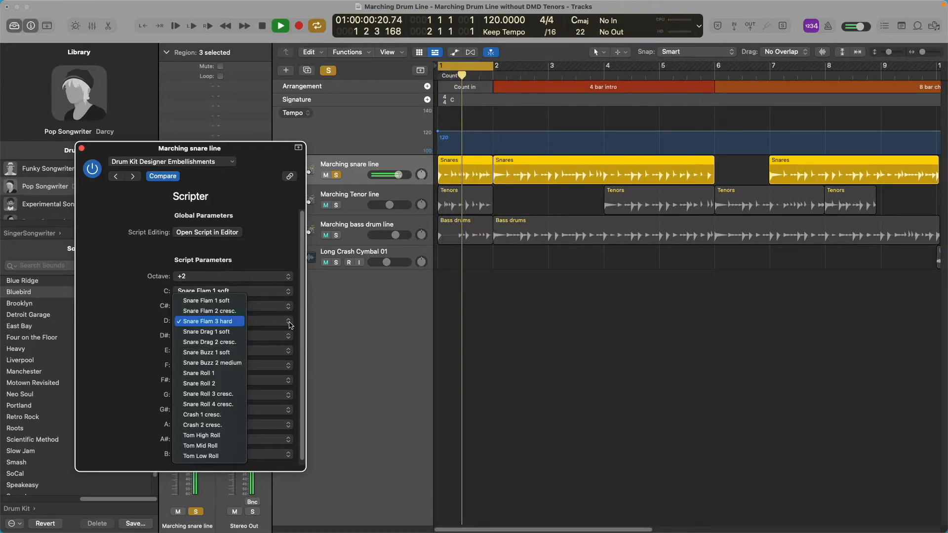
left_click(236, 346)
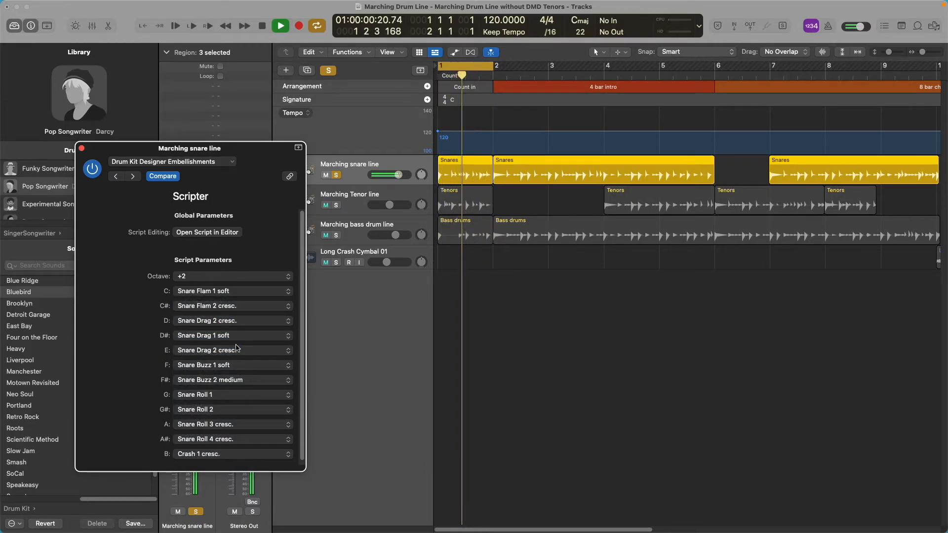
left_click(289, 324)
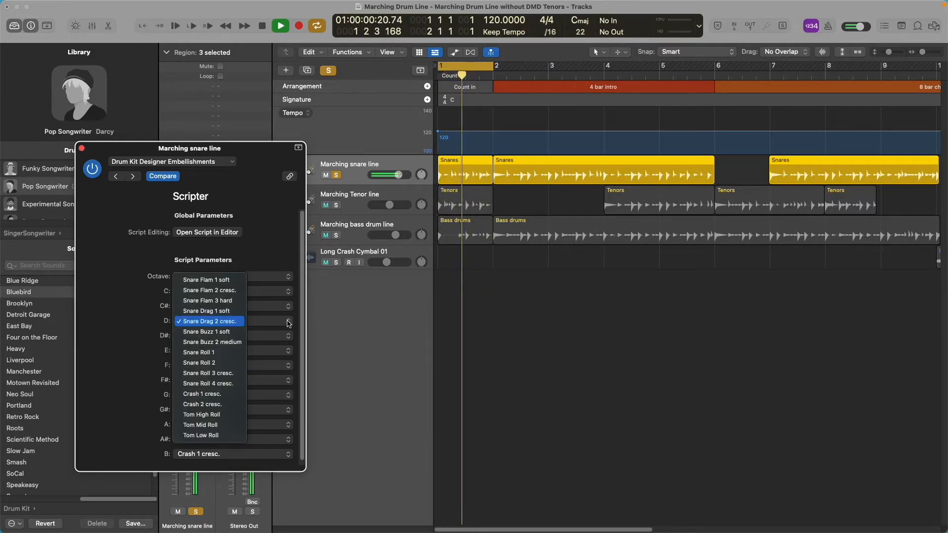
left_click(231, 383)
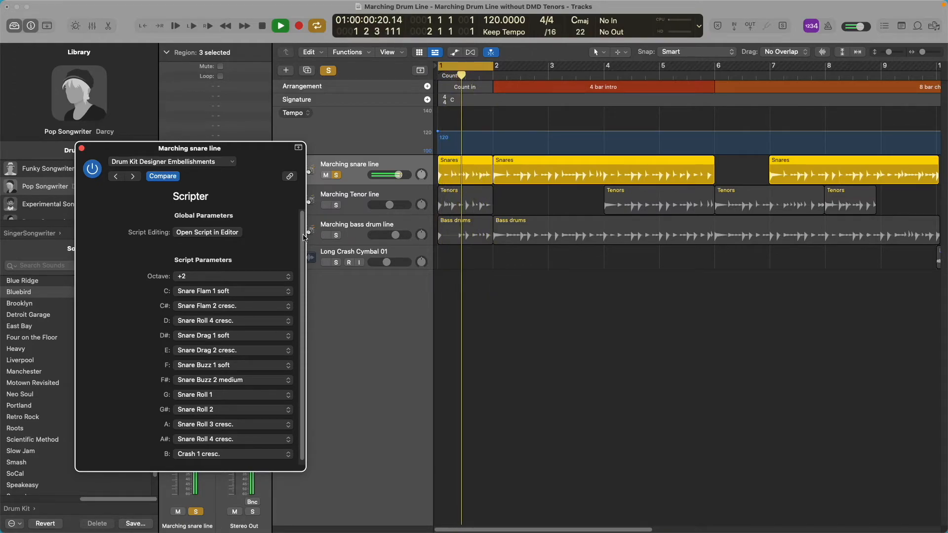
left_click(93, 169)
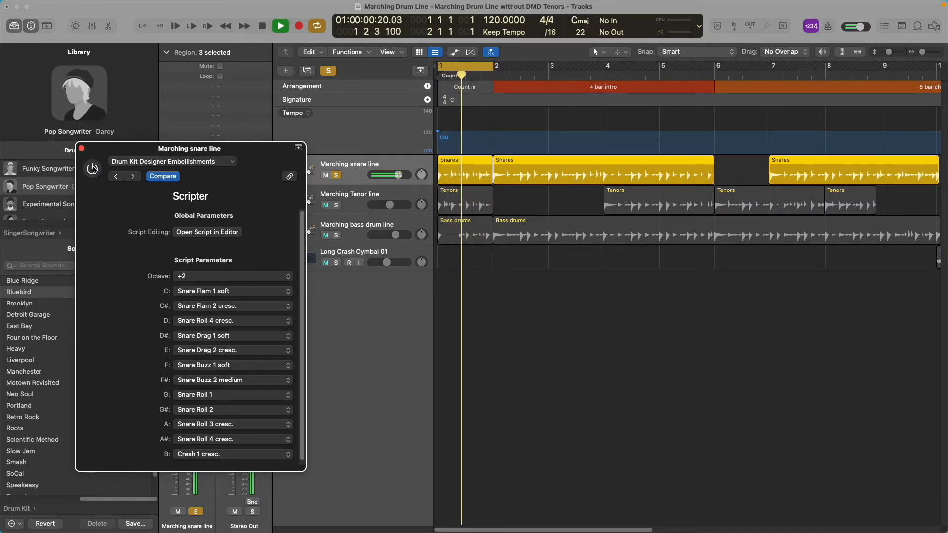
left_click(94, 169)
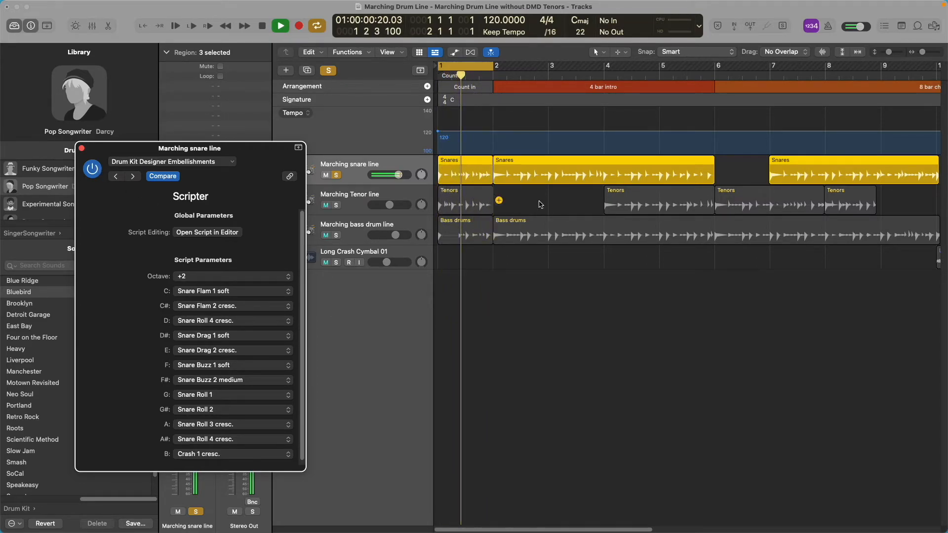
In the project with DMD Tenors, solo the Marching Tenor drum kit track, play it, and remove the solo during playback.
mouse_move(869, 5)
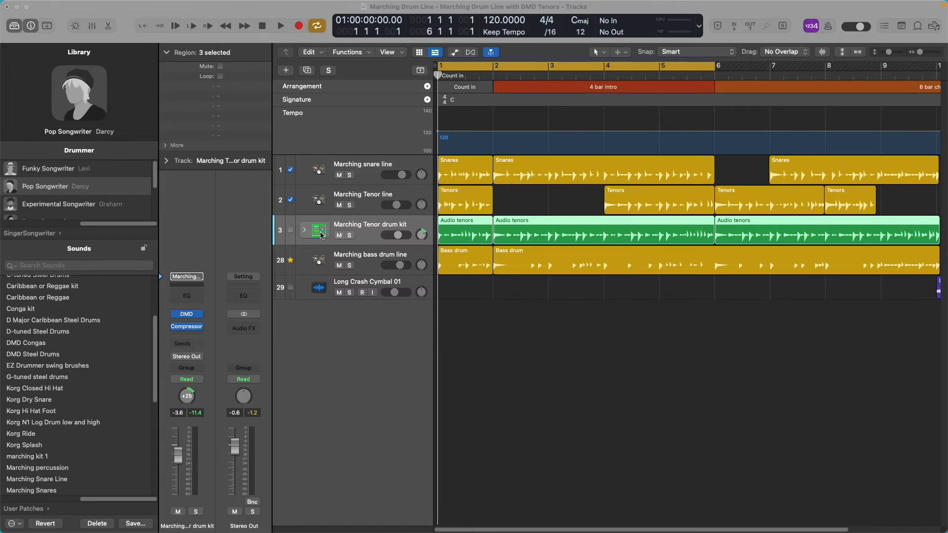
left_click(350, 236)
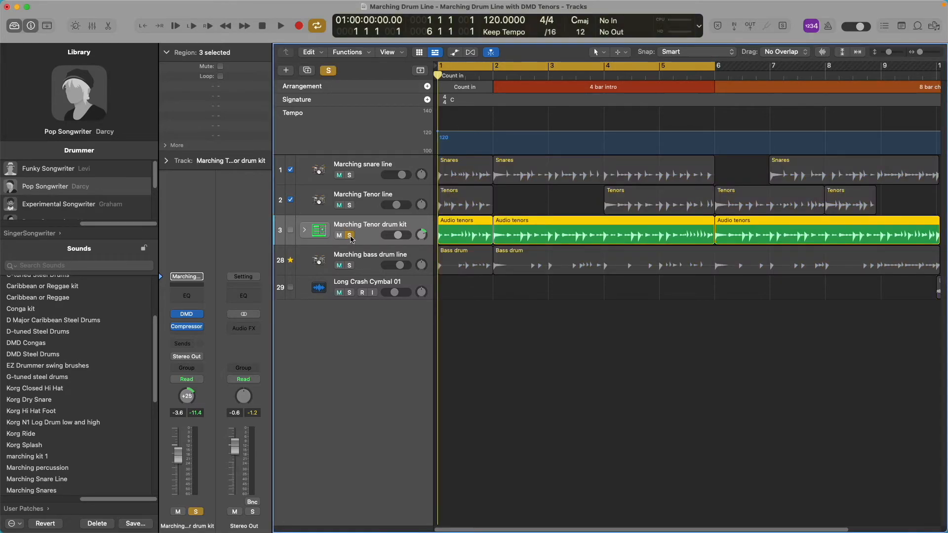
key("space")
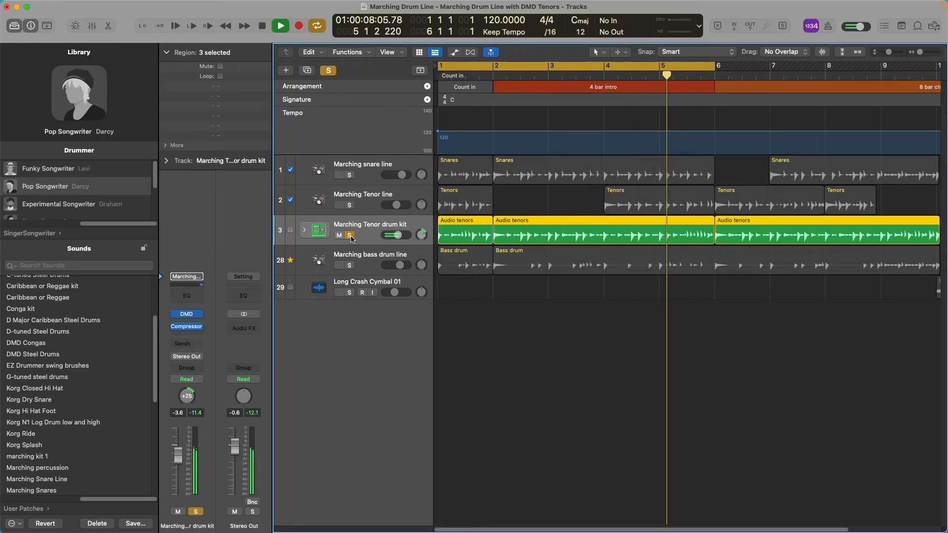
left_click(350, 236)
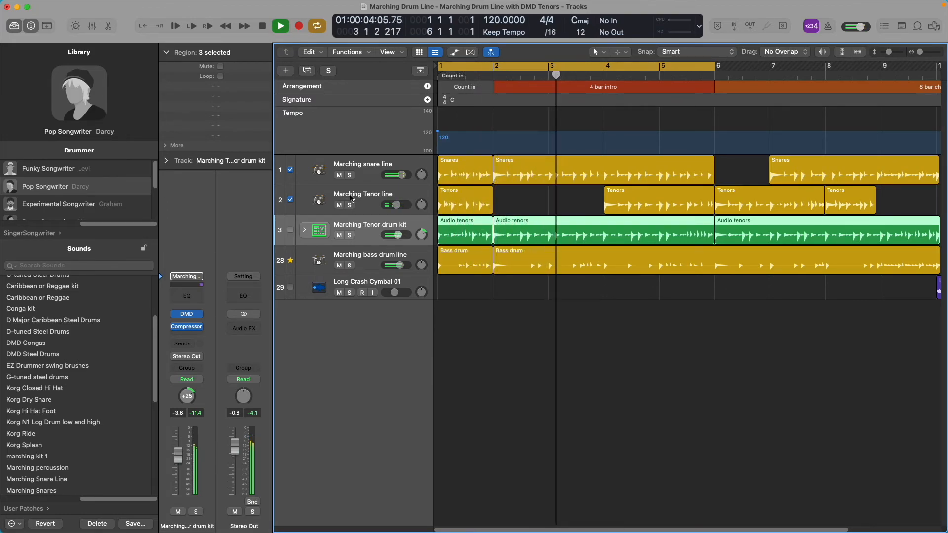
Select the Marching Tenor line track and mute and unmute it during playback to compare the mix.
left_click(352, 198)
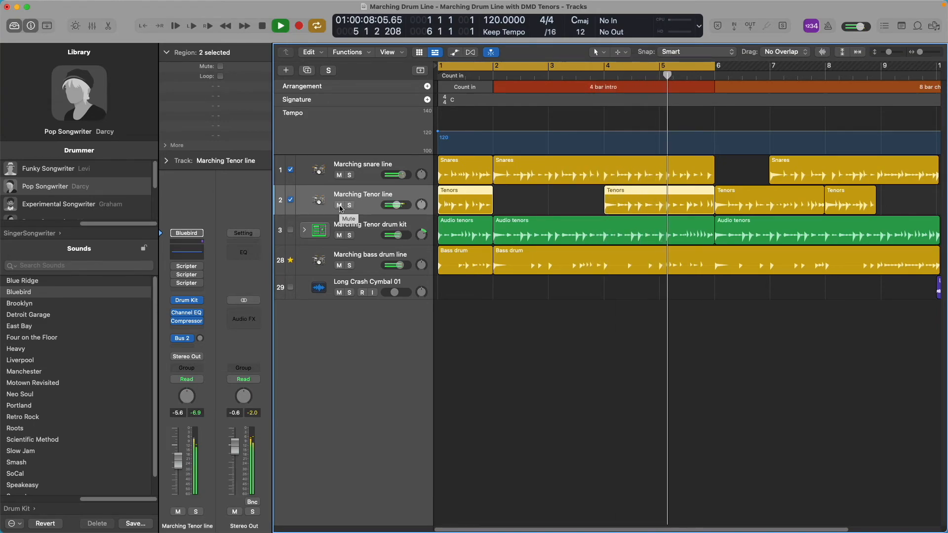
left_click(340, 205)
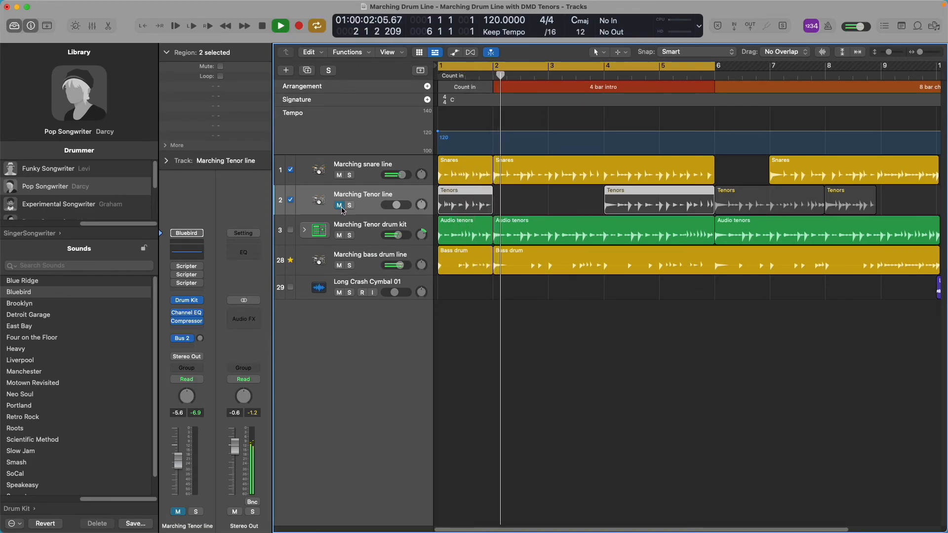
left_click(339, 205)
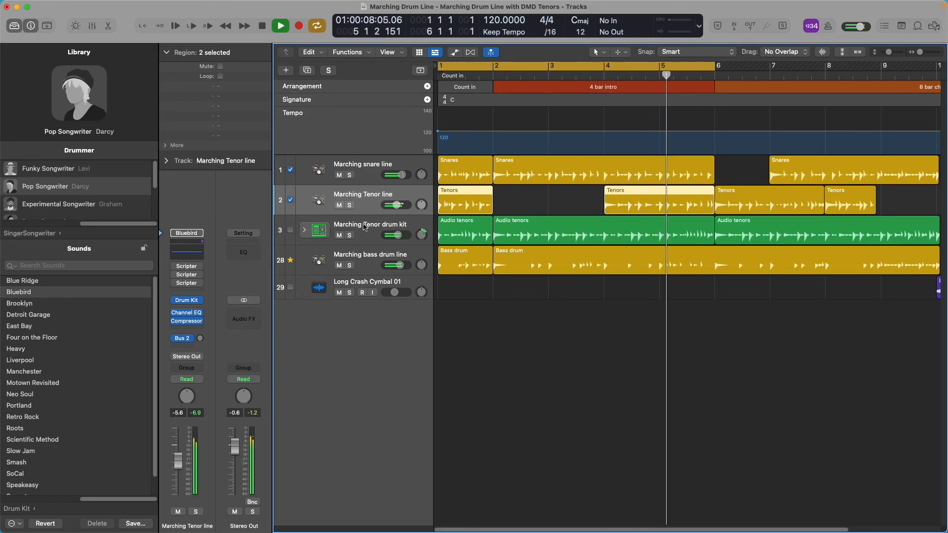
Select the Marching Tenor drum kit track and inspect its pads and compressor controls in Drum Machine Designer.
left_click(360, 231)
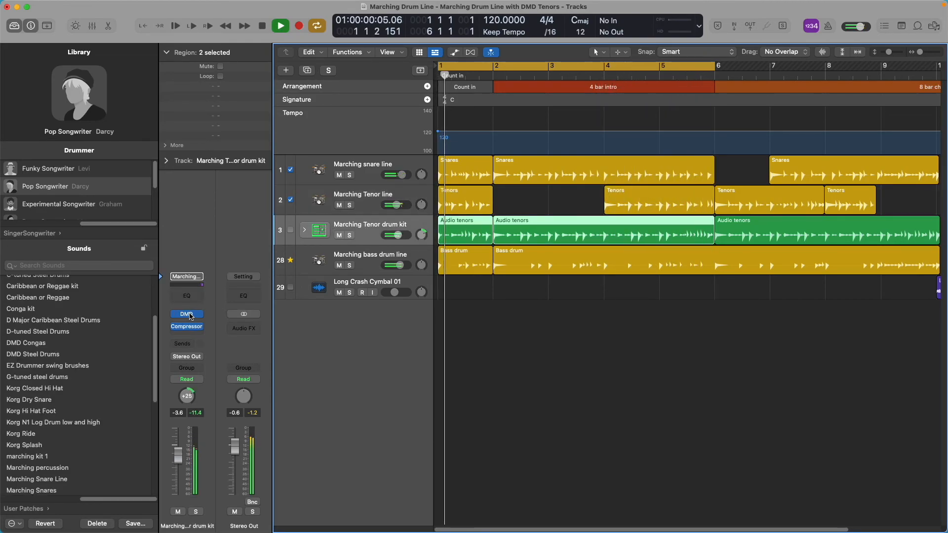
left_click(187, 315)
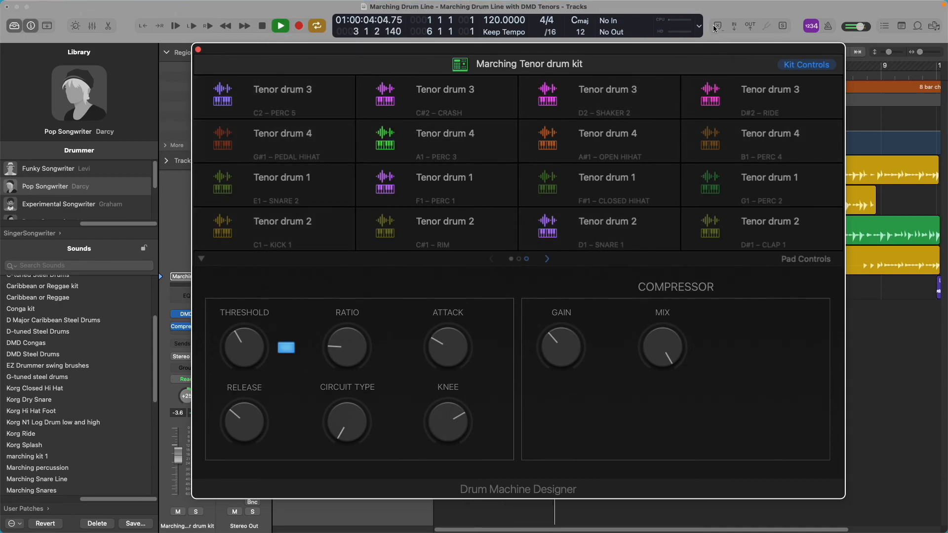
left_click(765, 6)
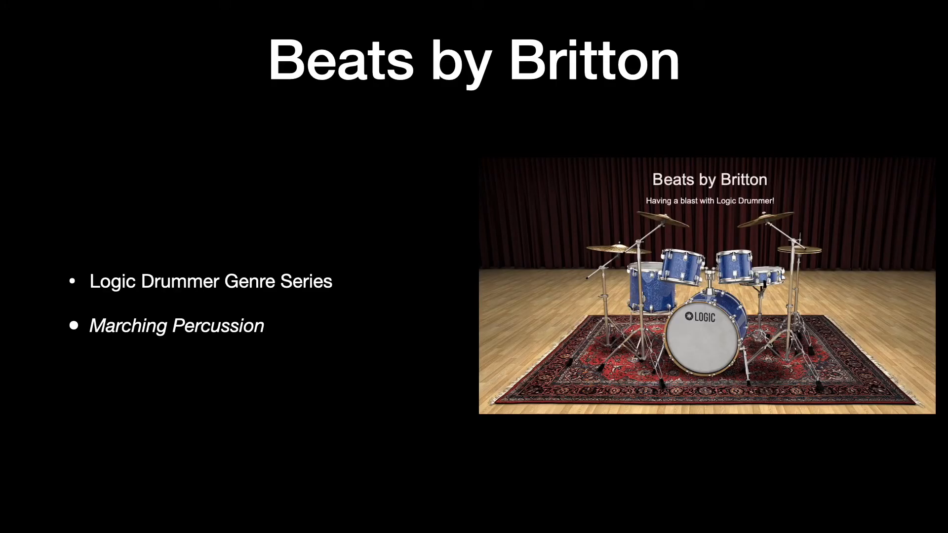